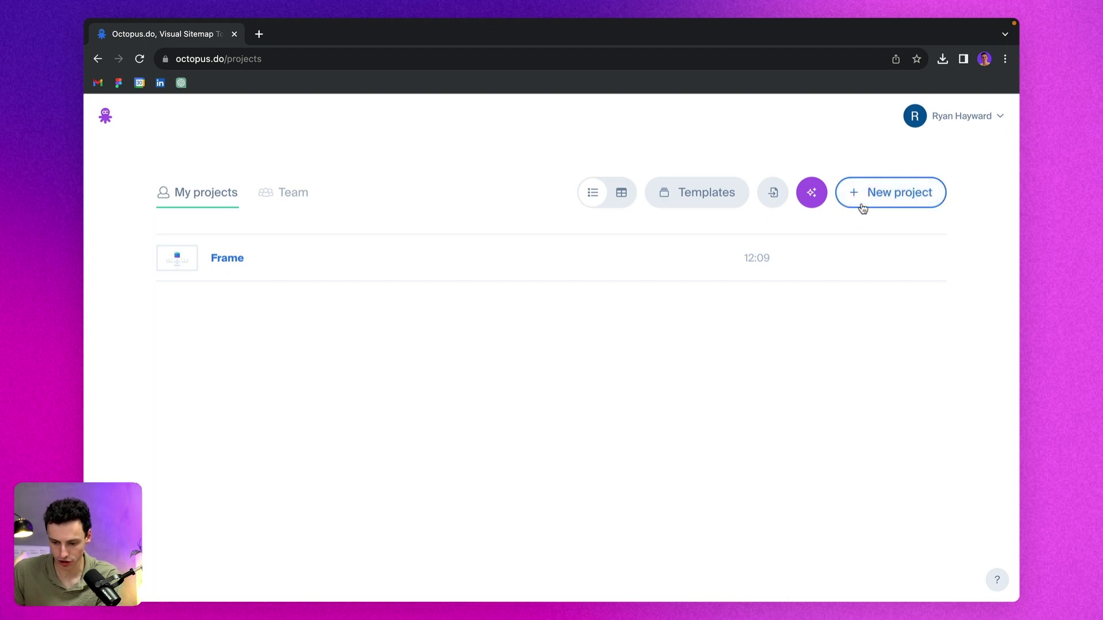
- Skip the templates and type the AI prompt 'Marketing site for my tech startup that creates micro-products for Framer'
{"action": "left_click", "coordinate": [730, 197]}
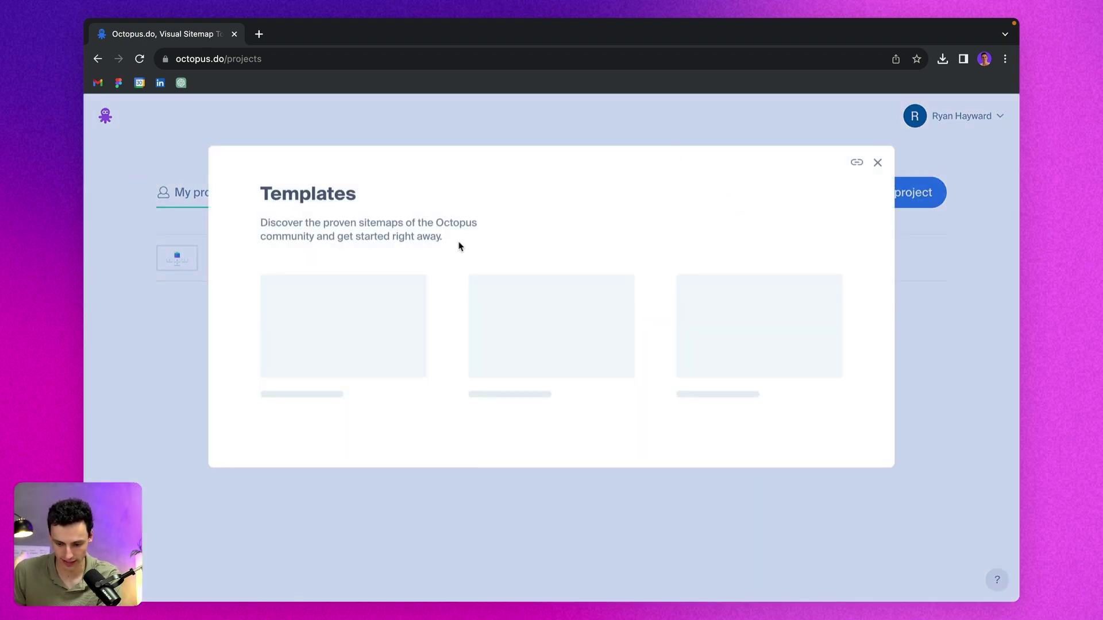
{"action": "left_click", "coordinate": [878, 164]}
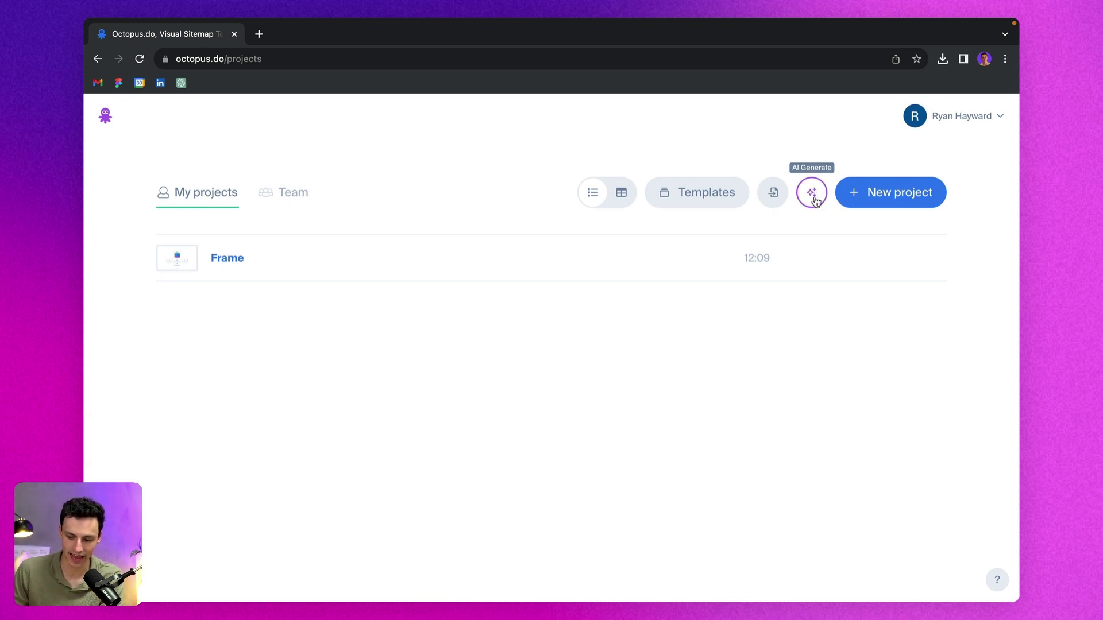
{"action": "left_click", "coordinate": [815, 200]}
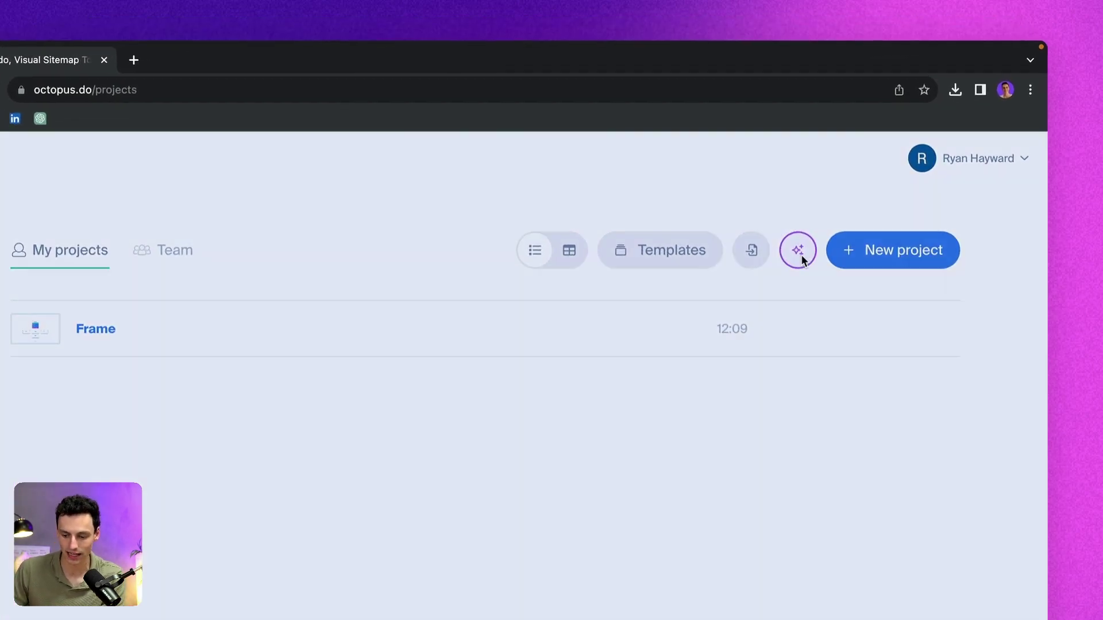
{"action": "left_click", "coordinate": [802, 258]}
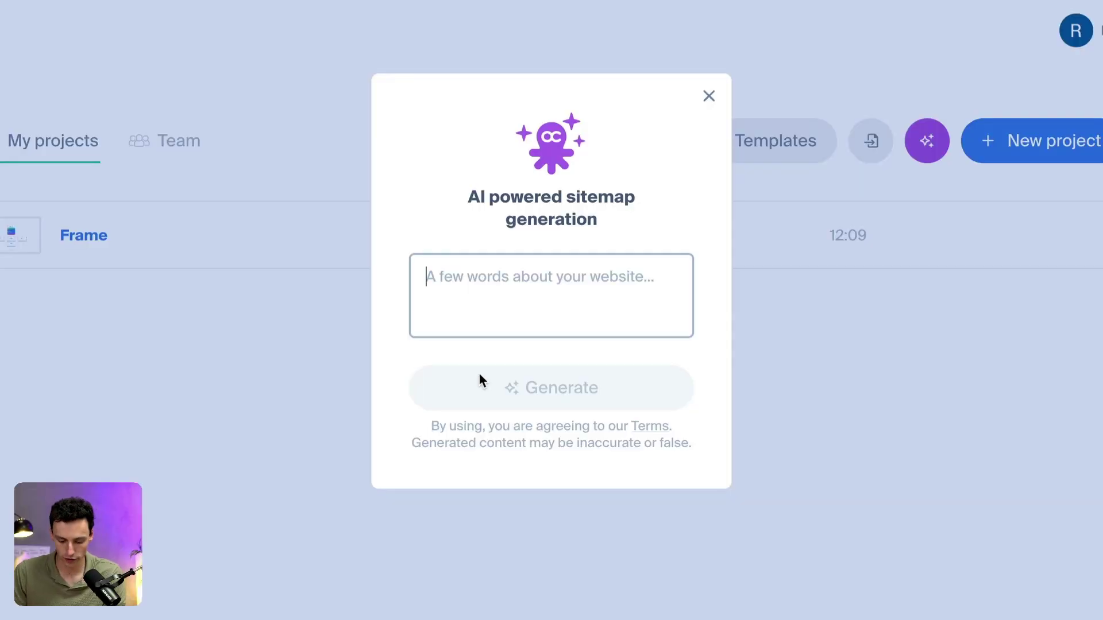
{"action": "type", "text": "Marketing si"}
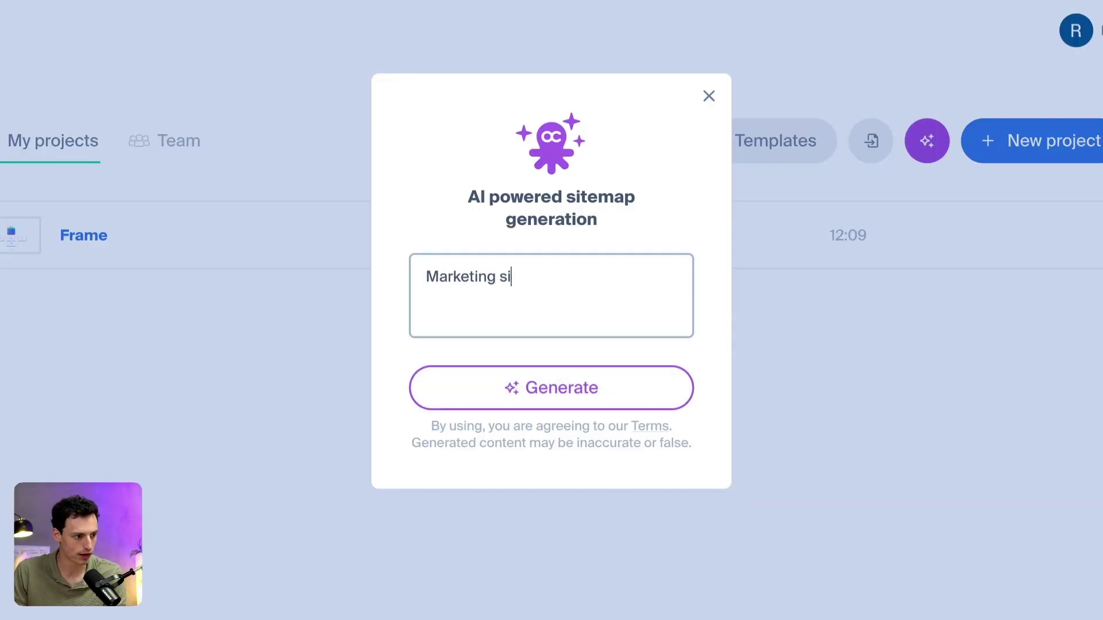
{"action": "type", "text": "te for my tech startup that creates micro"}
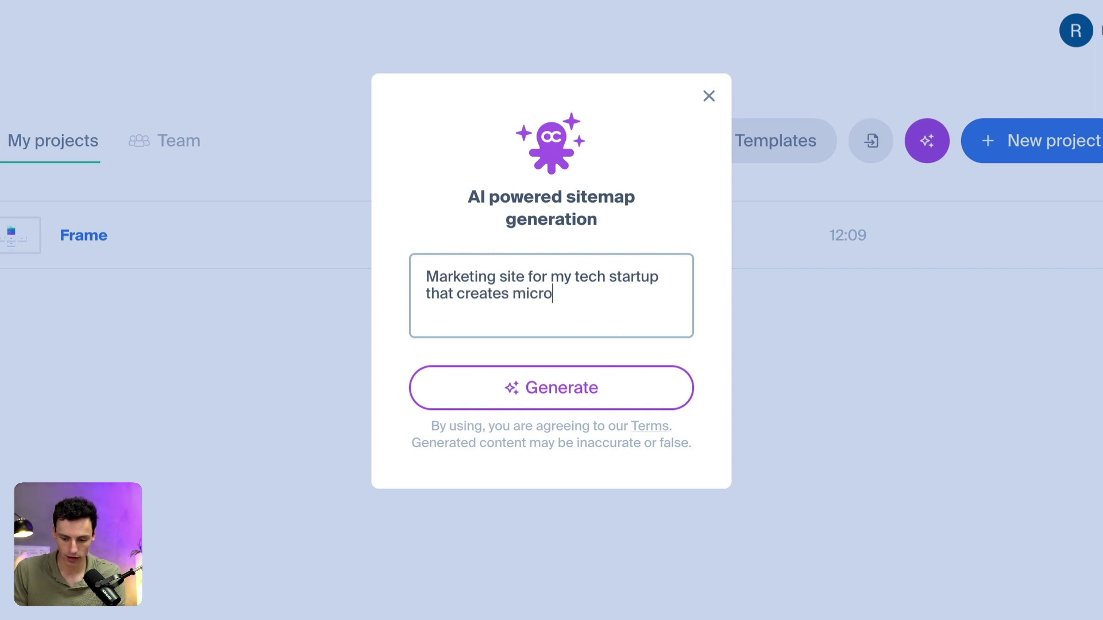
{"action": "type", "text": "-products for frame"}
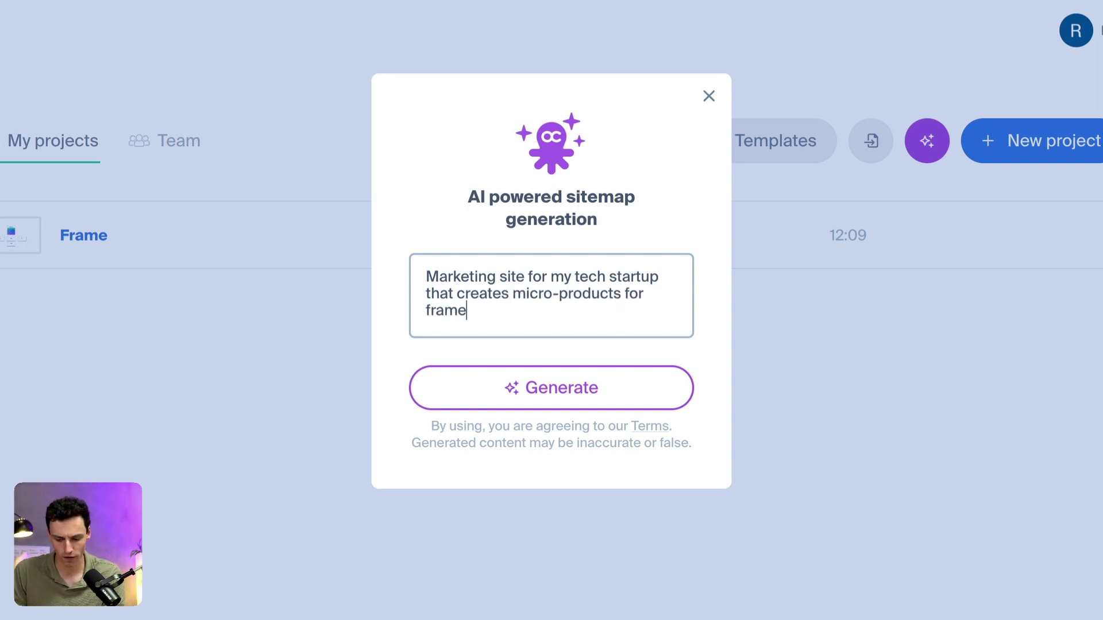
{"action": "key", "text": "BackSpace"}
{"action": "key", "text": "BackSpace"}
{"action": "key", "text": "BackSpace"}
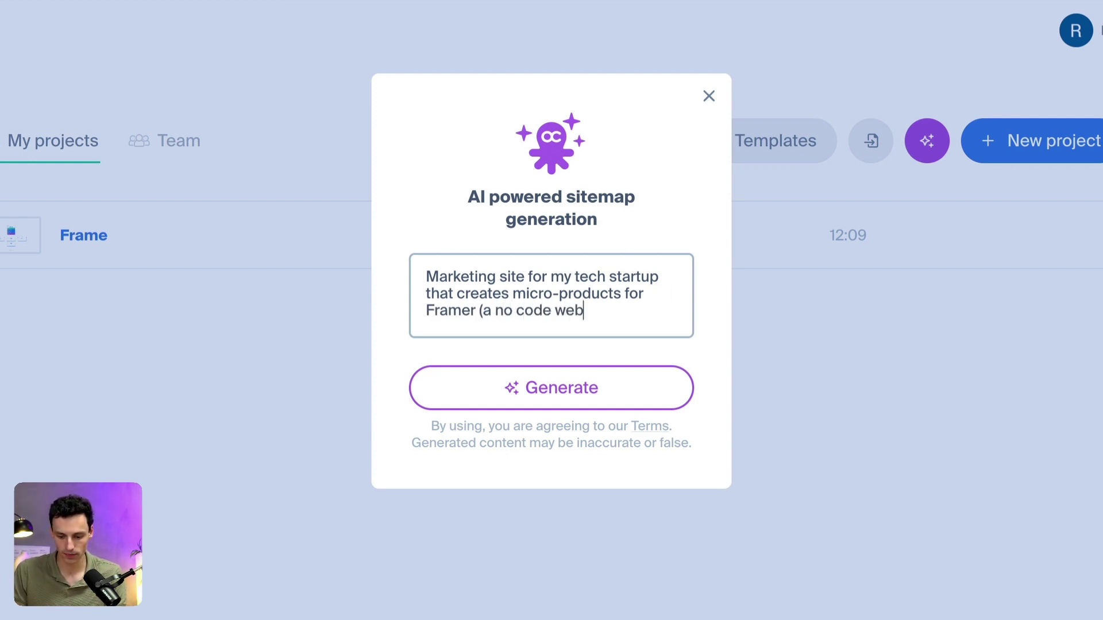
- Finish the Framer prompt, generate the sitemap, and pan around the result to review it
{"action": "type", "text": "er)"}
{"action": "left_click", "coordinate": [531, 408]}
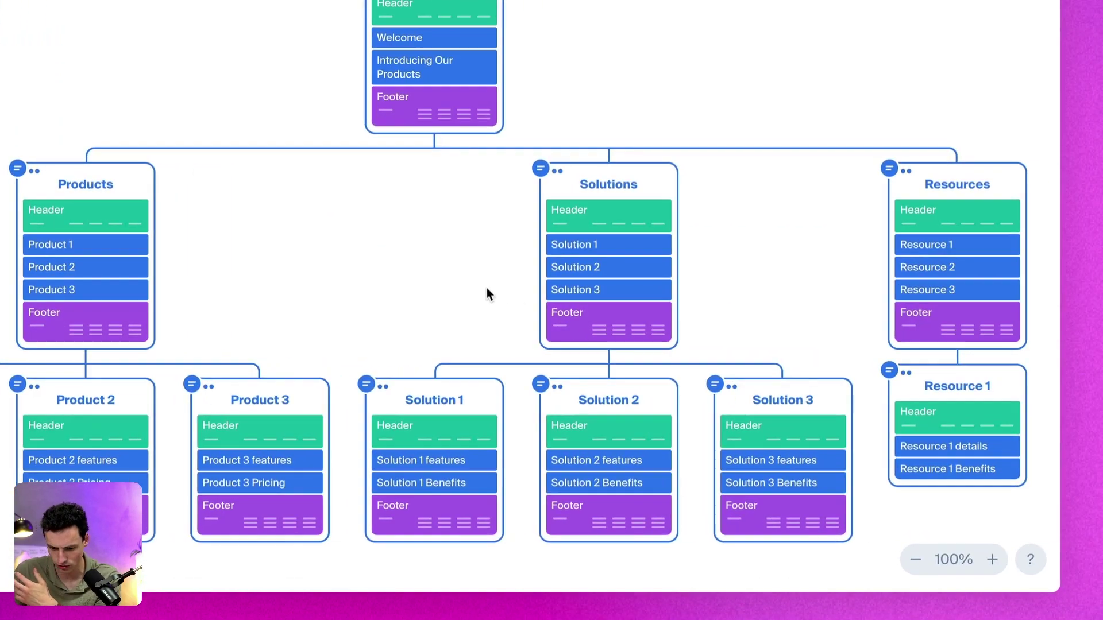
{"action": "scroll", "coordinate": [487, 290], "scroll_direction": "right", "scroll_amount": 3}
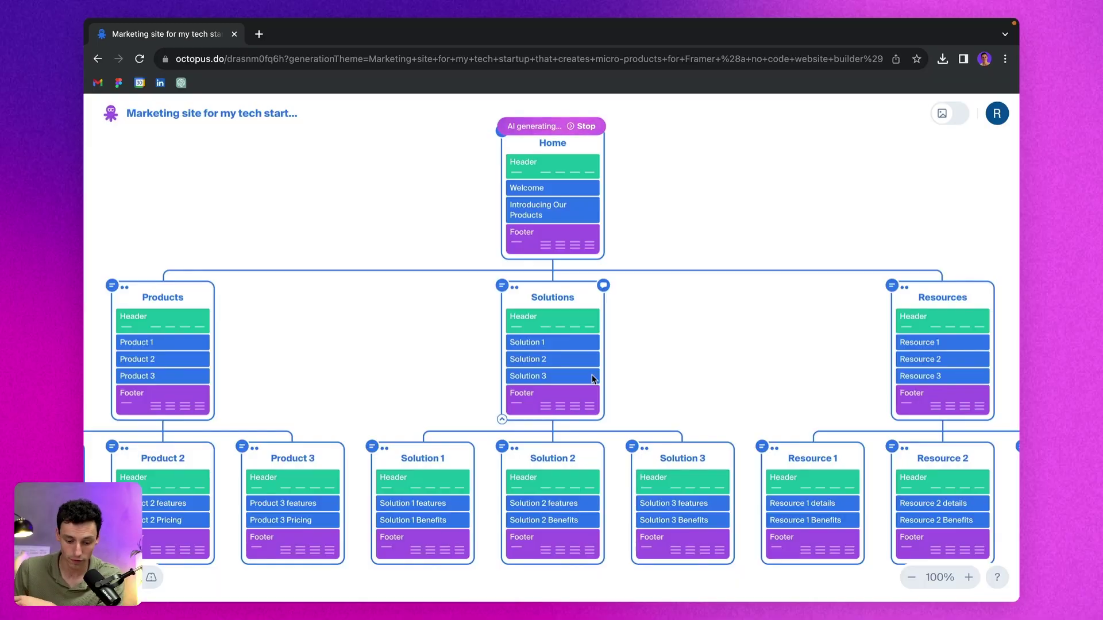
{"action": "scroll", "coordinate": [591, 374], "scroll_direction": "right", "scroll_amount": 2}
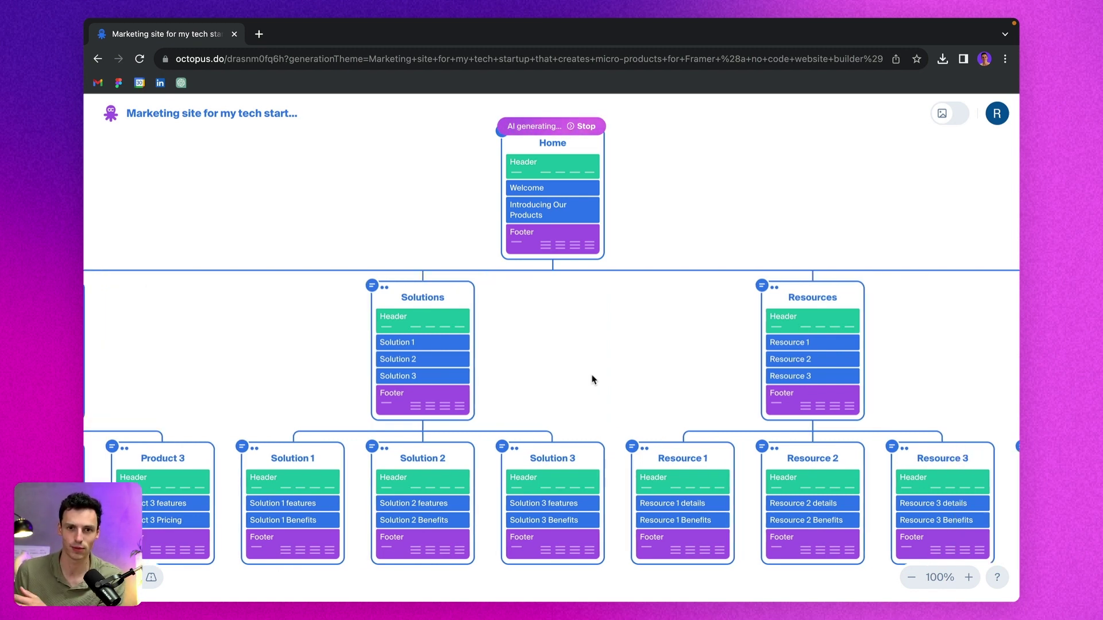
{"action": "scroll", "coordinate": [593, 379], "scroll_direction": "down", "scroll_amount": 5}
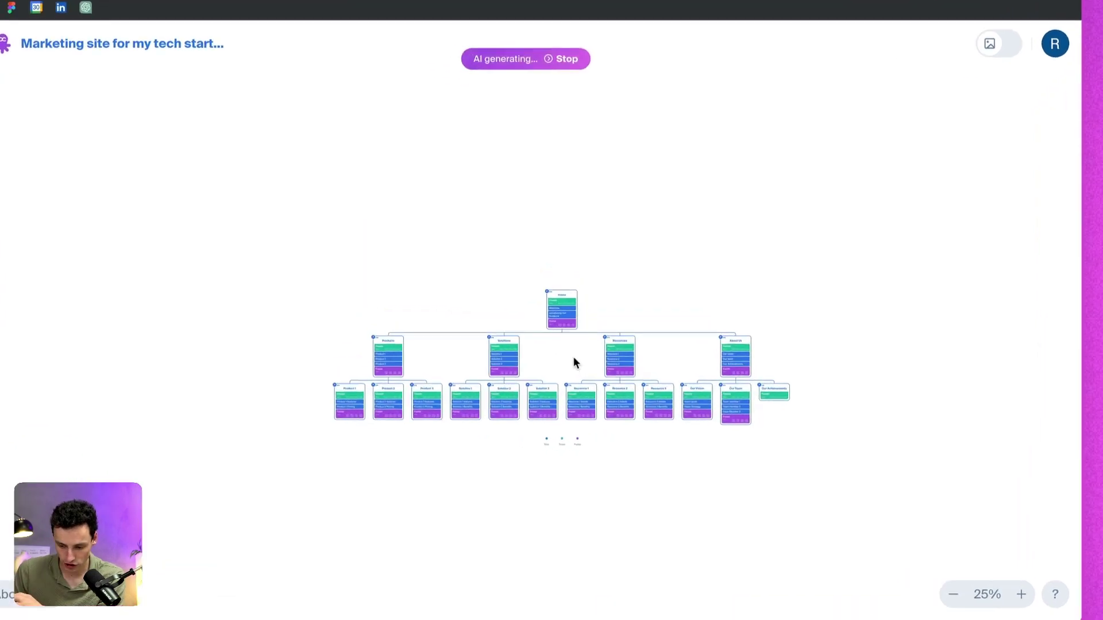
{"action": "scroll", "coordinate": [592, 383], "scroll_direction": "up", "scroll_amount": 2}
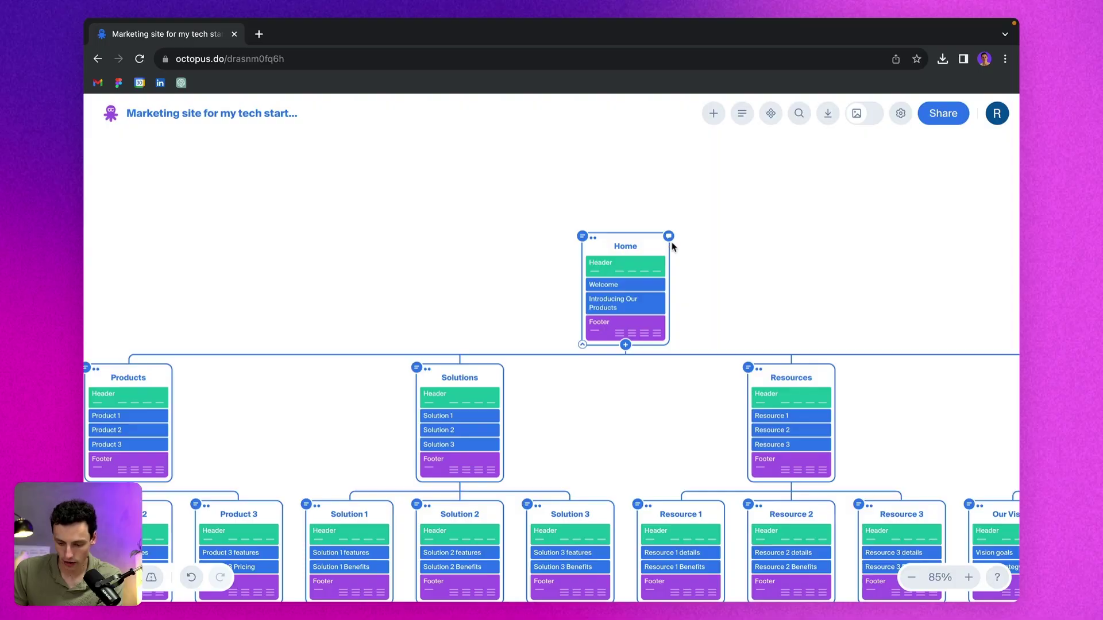
{"action": "scroll", "coordinate": [673, 247], "scroll_direction": "up", "scroll_amount": 3}
- Inspect the Home page's Header, Welcome, Introducing Our Products and Footer blocks
{"action": "left_click", "coordinate": [601, 279]}
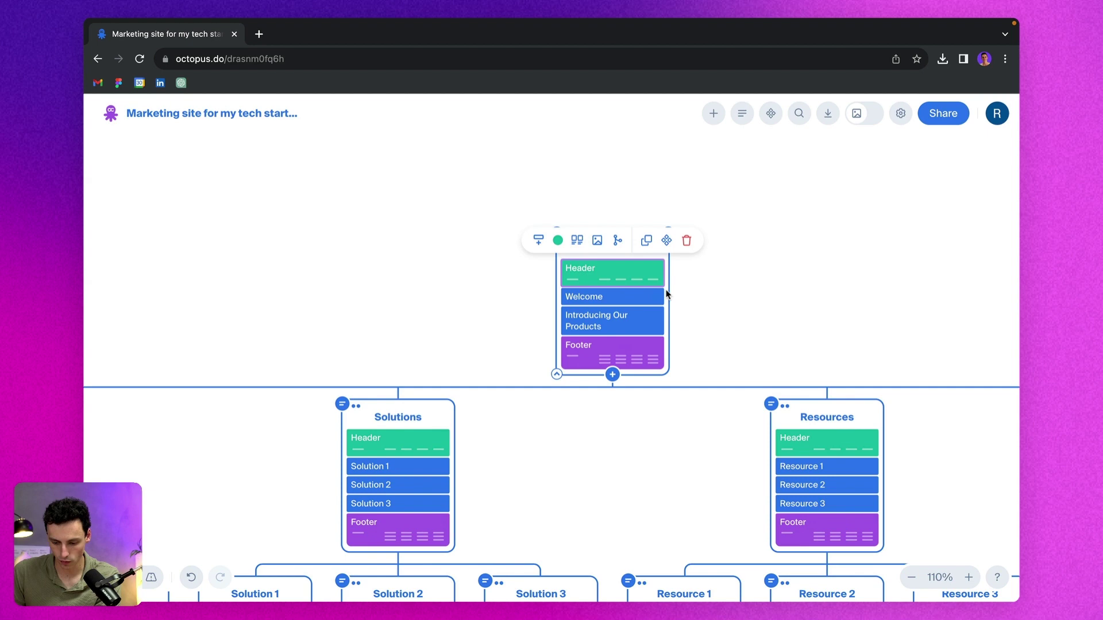
{"action": "scroll", "coordinate": [666, 294], "scroll_direction": "up", "scroll_amount": 3}
{"action": "left_click", "coordinate": [605, 295]}
{"action": "left_click", "coordinate": [606, 328]}
{"action": "left_click", "coordinate": [606, 364]}
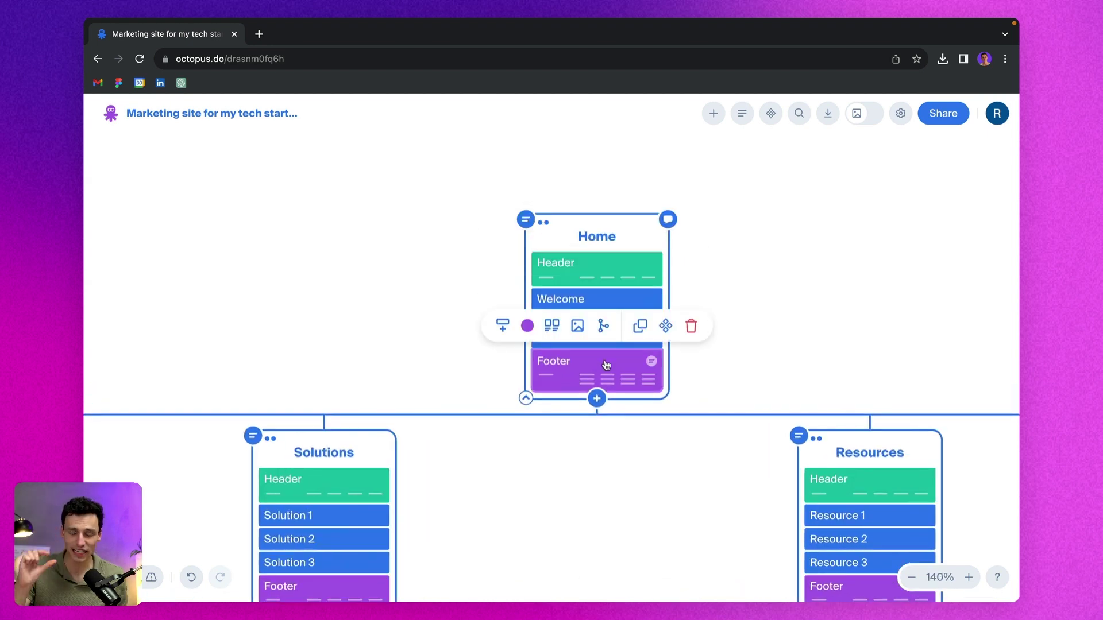
{"action": "left_click", "coordinate": [747, 361]}
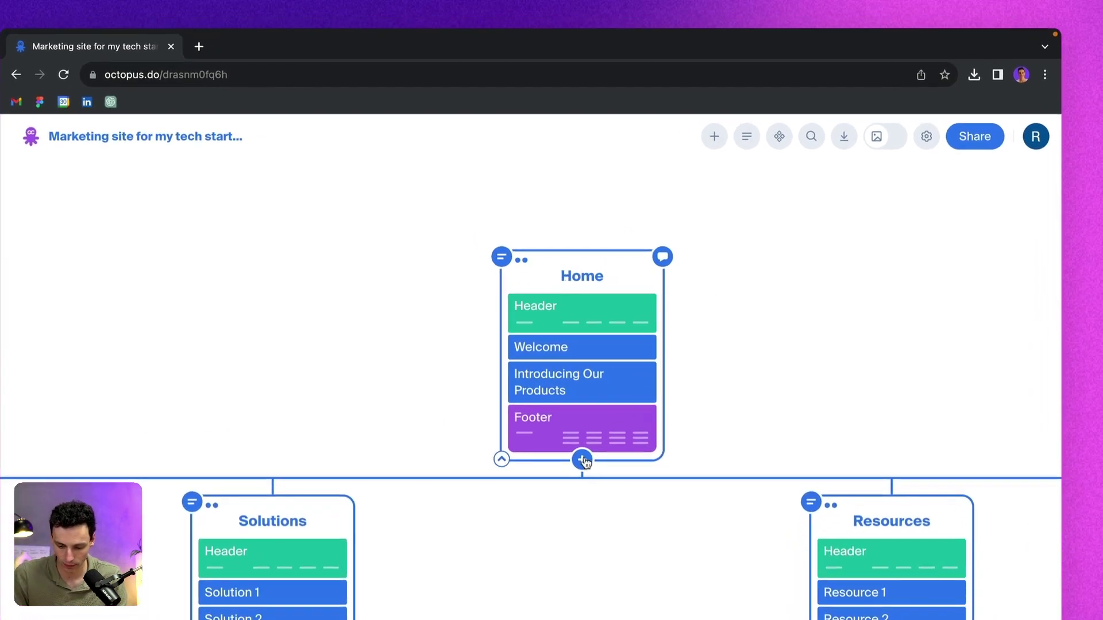
{"action": "left_click", "coordinate": [583, 460]}
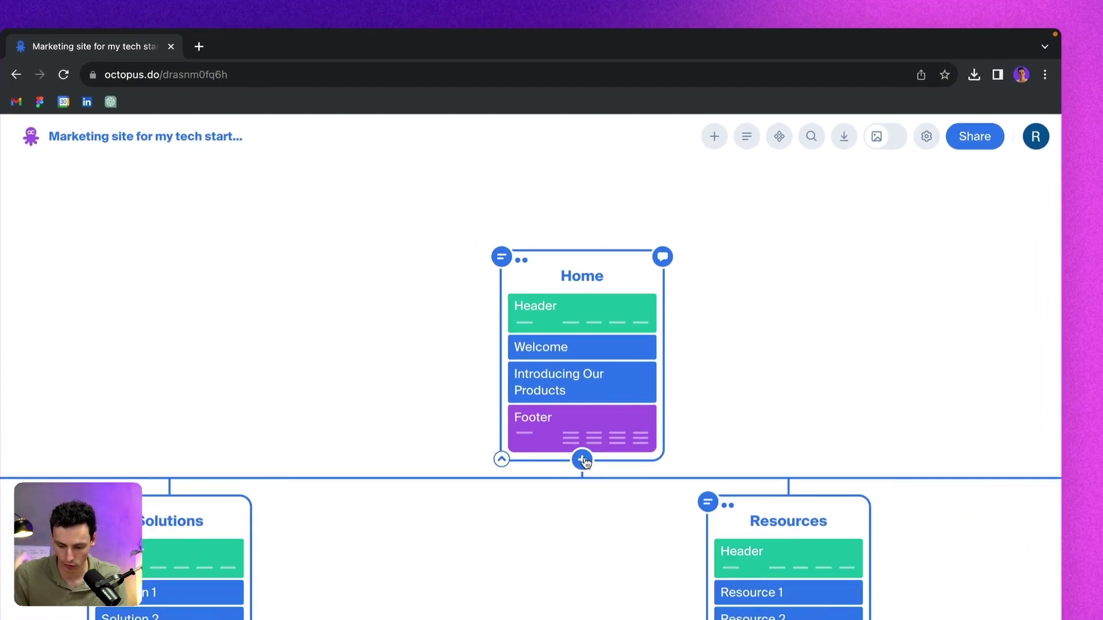
- Insert a new block named CTA into the Home page and colour it Coral
{"action": "left_click", "coordinate": [620, 300]}
{"action": "left_click", "coordinate": [475, 265]}
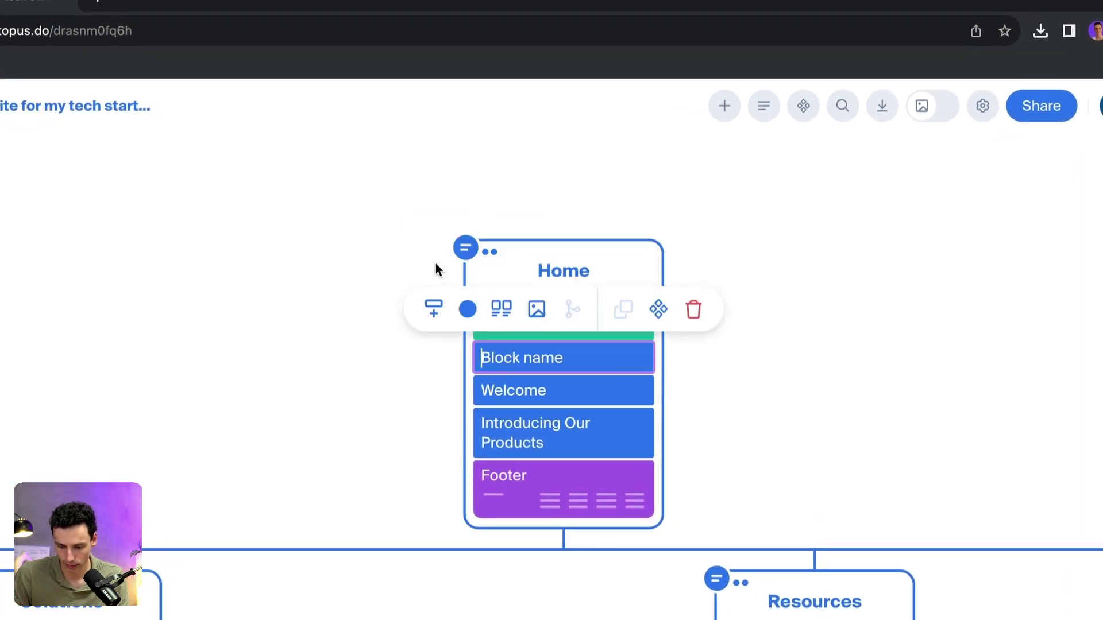
{"action": "type", "text": "CT"}
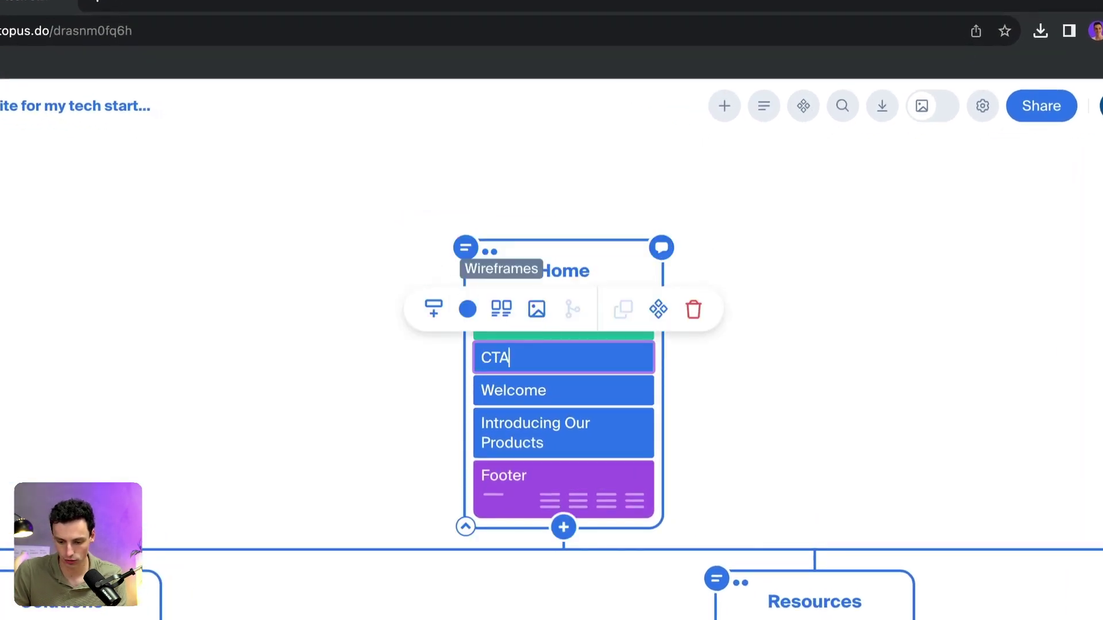
{"action": "type", "text": "A"}
{"action": "left_click", "coordinate": [467, 309]}
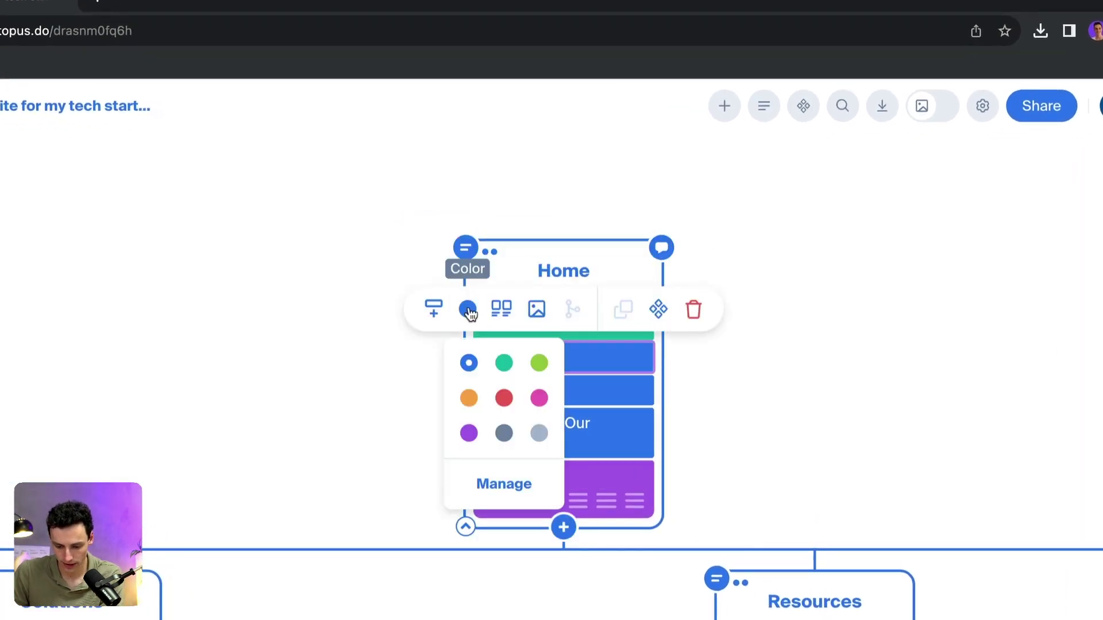
{"action": "left_click", "coordinate": [503, 400]}
- Move CTA just above Footer and Welcome below Introducing Our Products
{"action": "left_click_drag", "start_coordinate": [622, 359], "coordinate": [615, 472]}
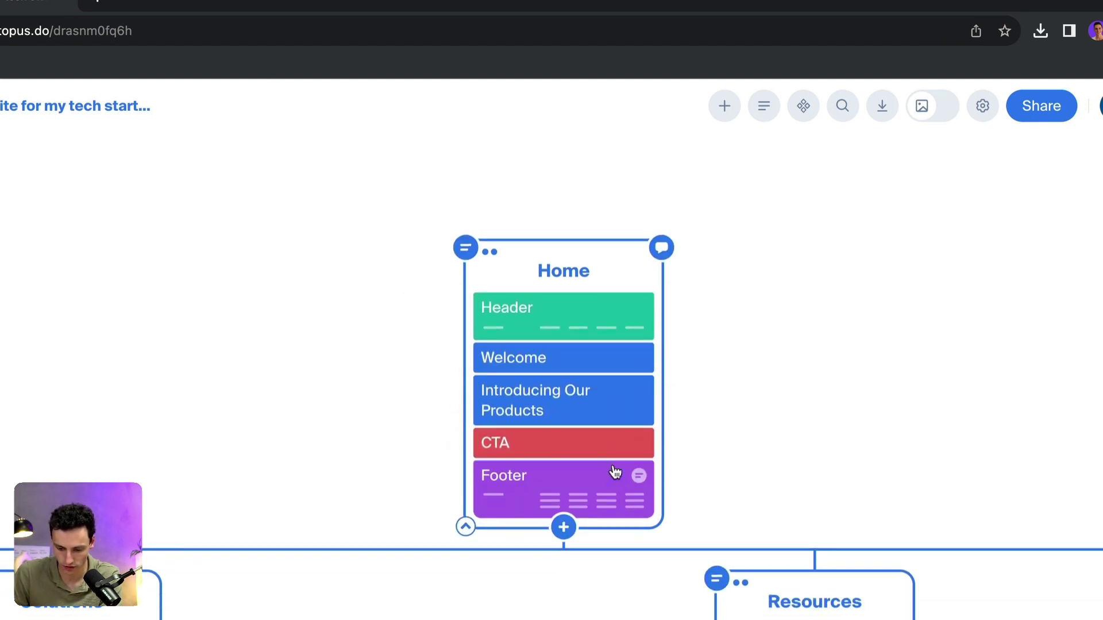
{"action": "left_click", "coordinate": [583, 370]}
{"action": "left_click_drag", "start_coordinate": [583, 370], "coordinate": [567, 442]}
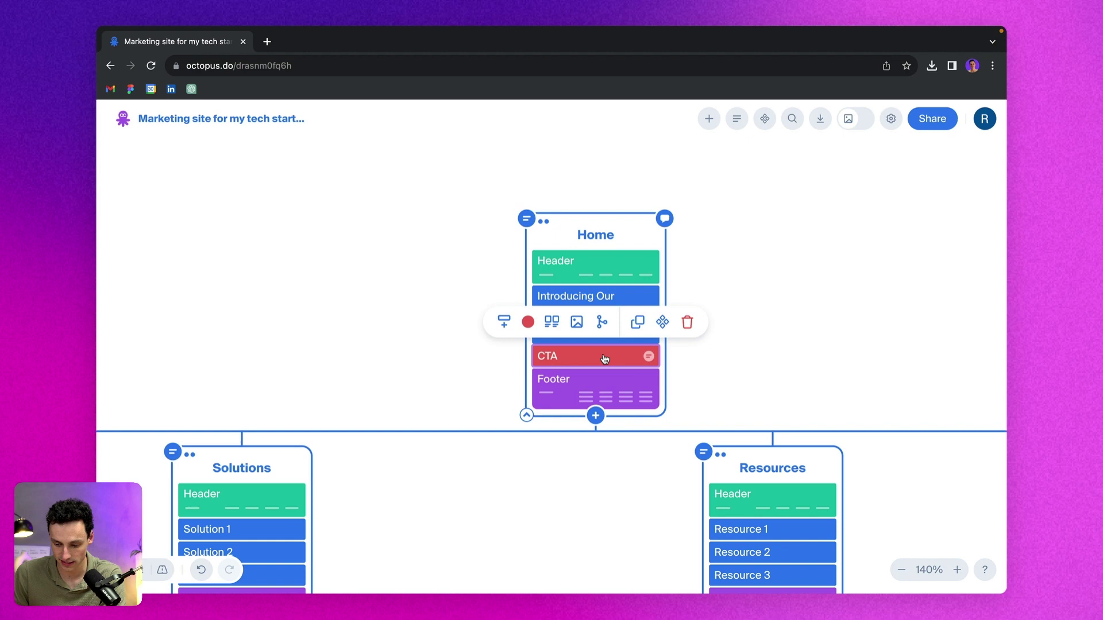
- Write "Build your dream project today" in the CTA note, plus a bullet asking a tagged teammate for an illustration
{"action": "left_click", "coordinate": [649, 357]}
{"action": "left_click", "coordinate": [450, 263]}
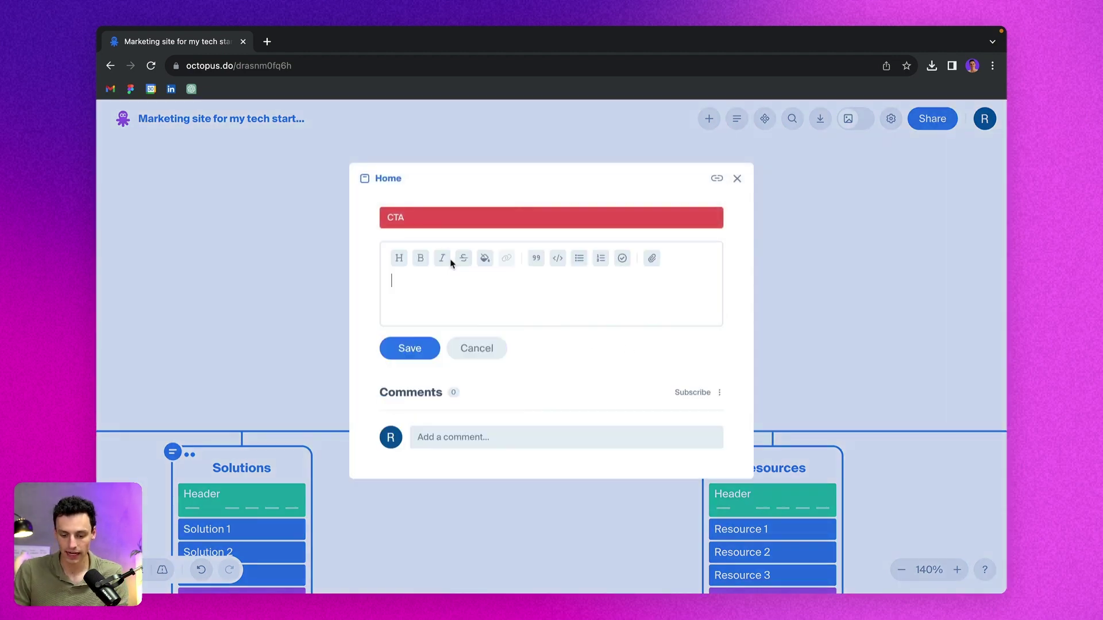
{"action": "type", "text": "\"Build your dream p"}
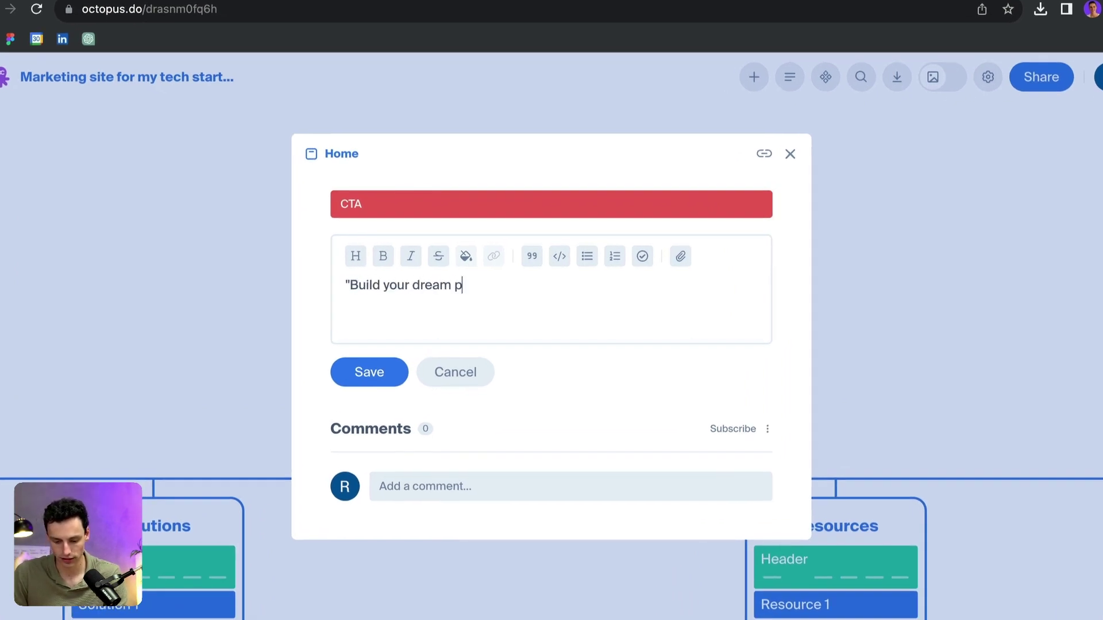
{"action": "type", "text": "roject today\""}
{"action": "key", "text": "Return"}
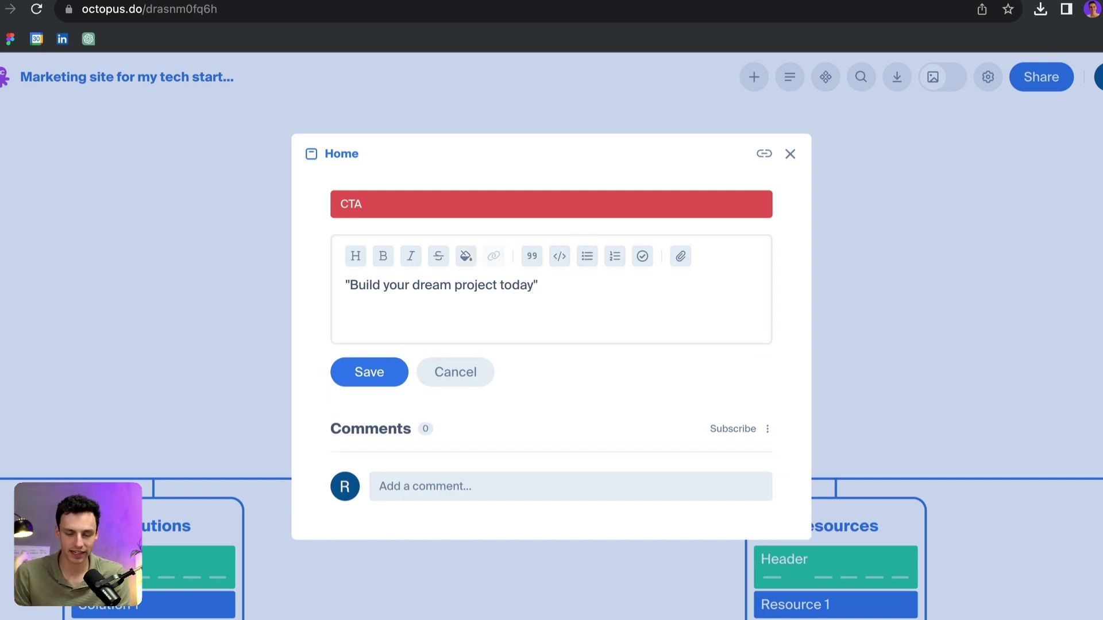
{"action": "type", "text": "- @"}
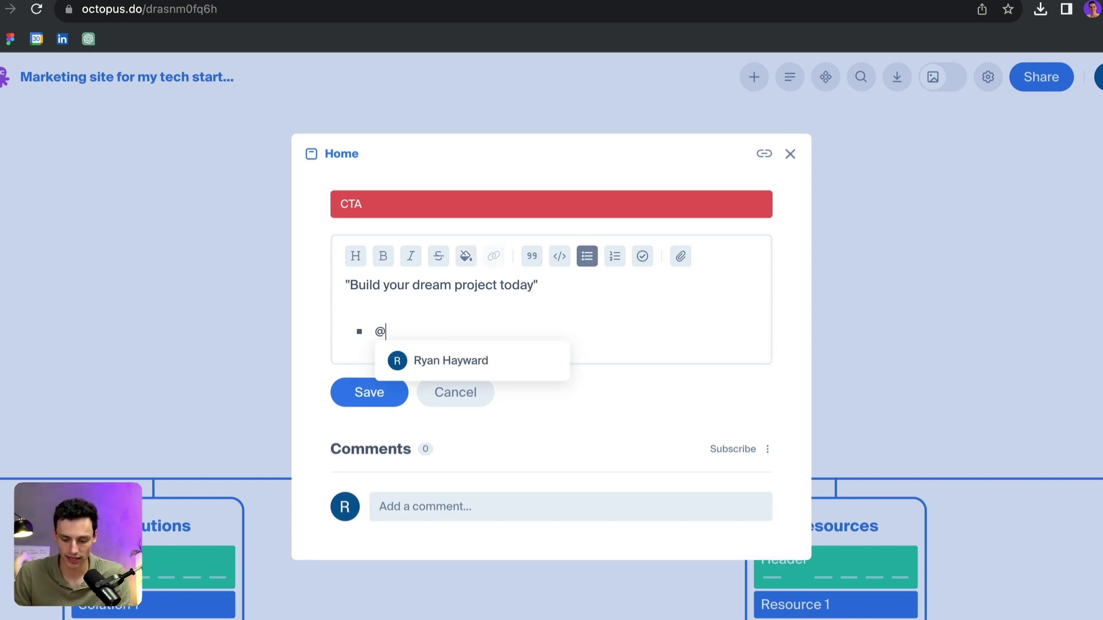
{"action": "type", "text": "ryan"}
{"action": "left_click", "coordinate": [424, 373]}
{"action": "type", "text": "Hey Ryan, let's create an illust"}
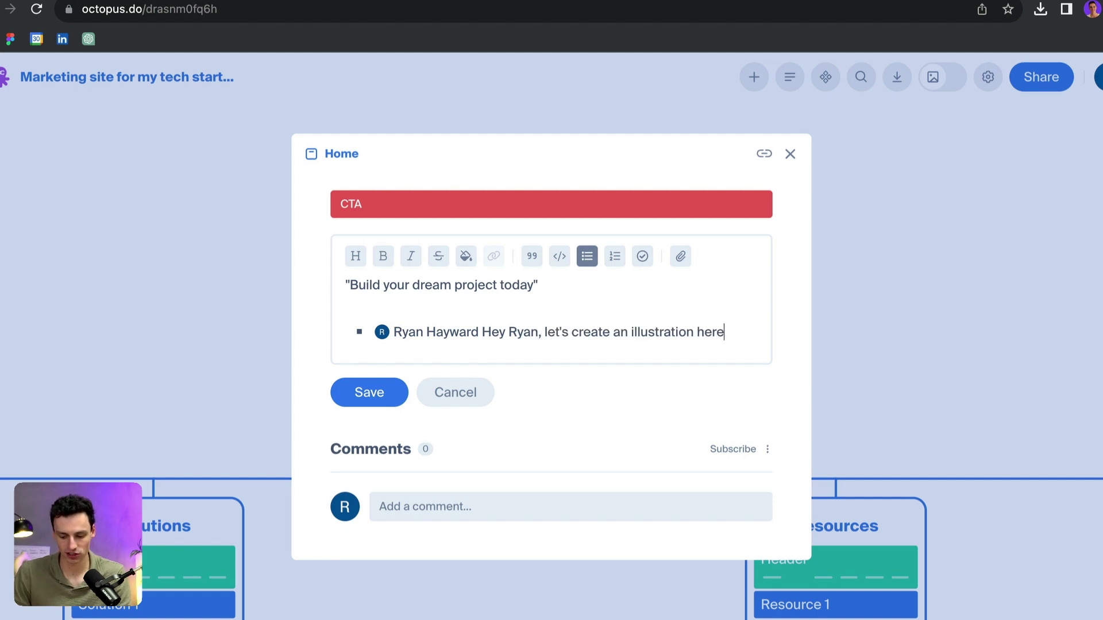
{"action": "type", "text": "ration here"}
- Rename the Products page's Product 1 item to FramerForms
{"action": "scroll", "coordinate": [734, 406], "scroll_direction": "right", "scroll_amount": 2}
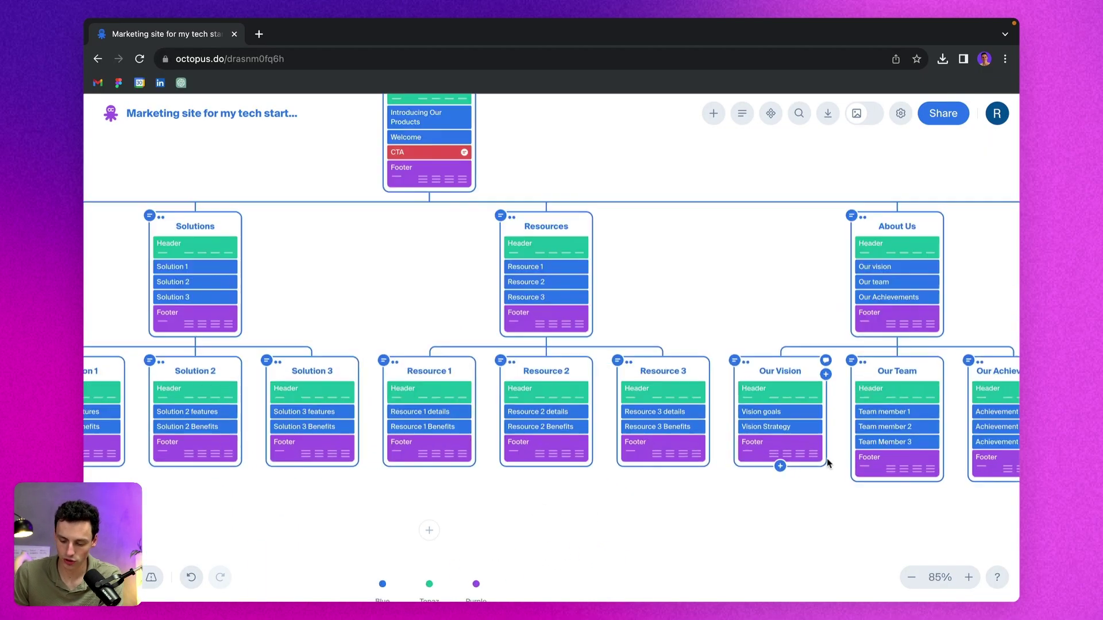
{"action": "scroll", "coordinate": [827, 460], "scroll_direction": "right", "scroll_amount": 6}
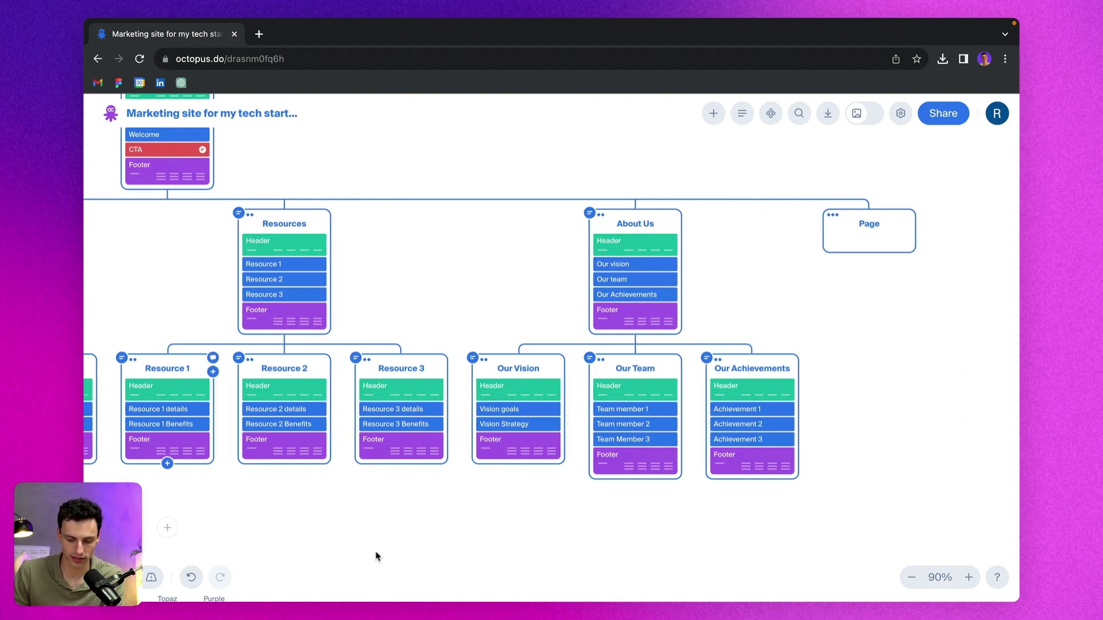
{"action": "scroll", "coordinate": [614, 320], "scroll_direction": "down", "scroll_amount": 5}
{"action": "scroll", "coordinate": [337, 294], "scroll_direction": "up", "scroll_amount": 5}
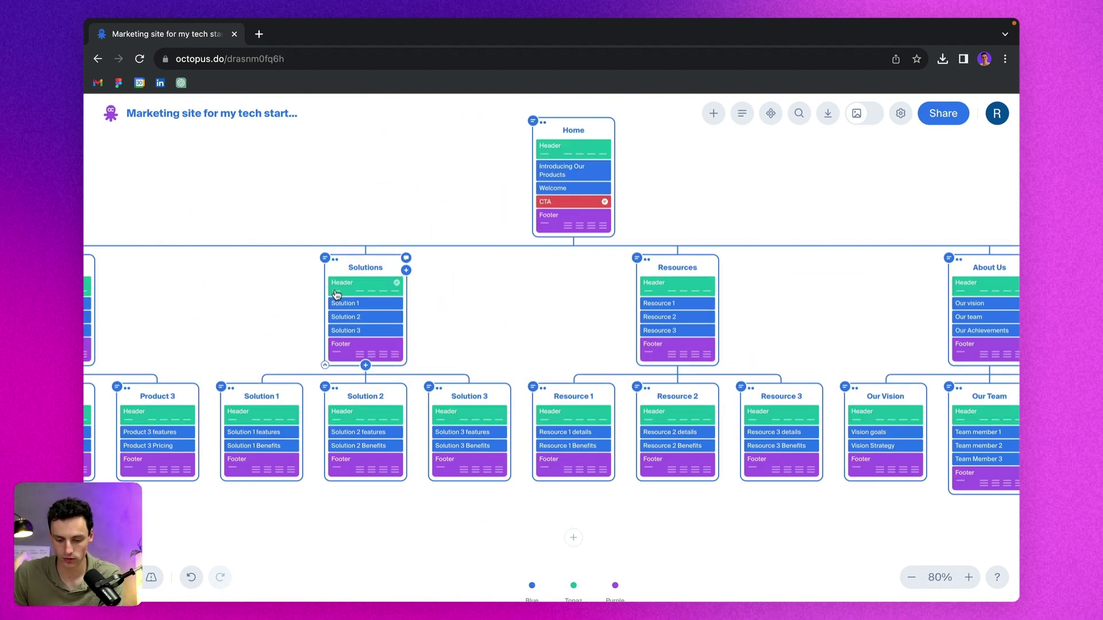
{"action": "scroll", "coordinate": [640, 364], "scroll_direction": "left", "scroll_amount": 5}
{"action": "scroll", "coordinate": [640, 364], "scroll_direction": "up", "scroll_amount": 3}
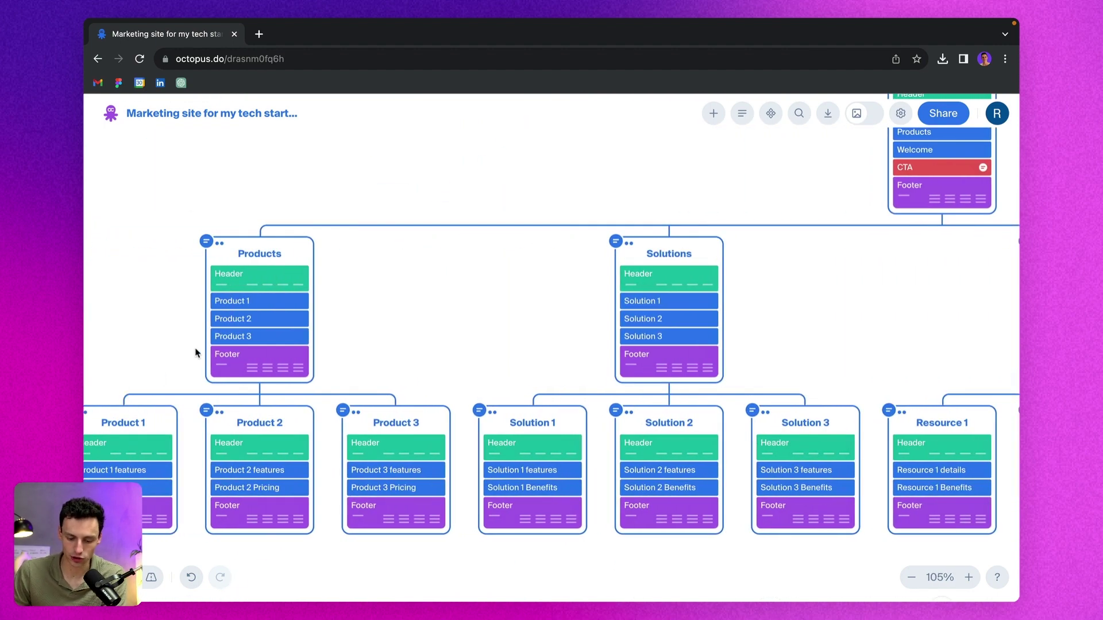
{"action": "scroll", "coordinate": [195, 352], "scroll_direction": "up", "scroll_amount": 3}
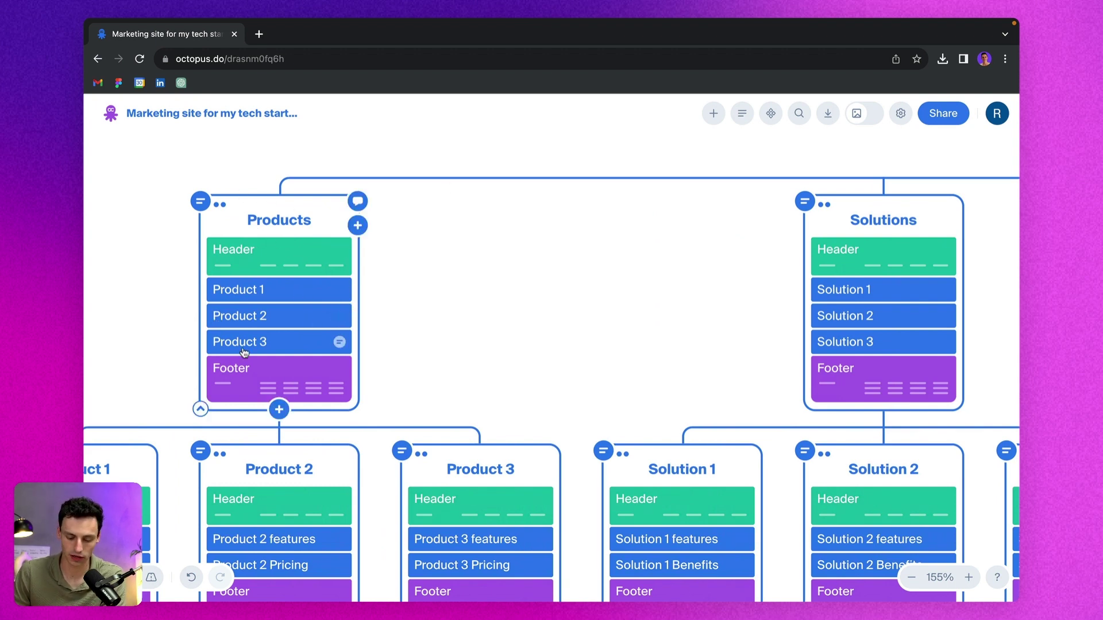
{"action": "left_click", "coordinate": [242, 289]}
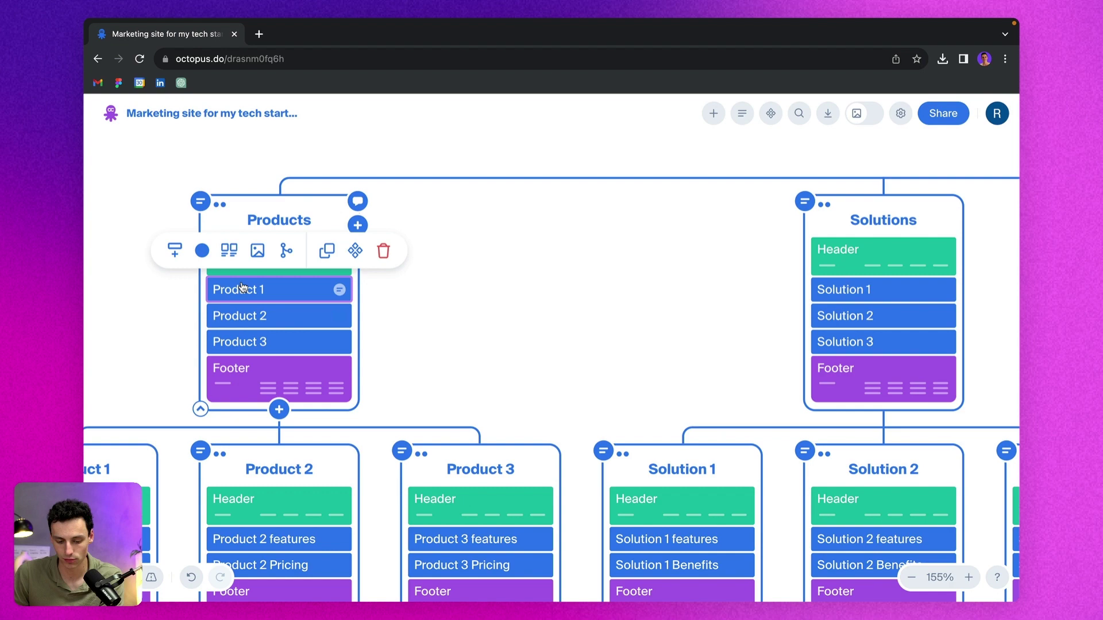
{"action": "double_click", "coordinate": [254, 290]}
{"action": "type", "text": "FramerForms"}
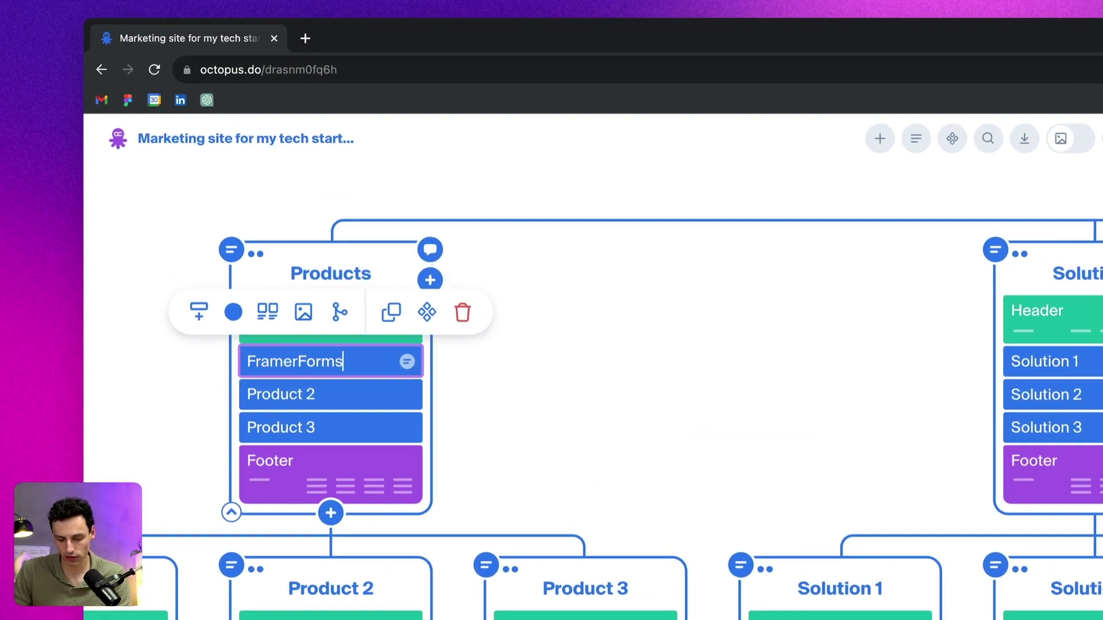
- Rename Product 2 to Career Course and Product 3 to Framer Masterclass
{"action": "double_click", "coordinate": [290, 394]}
{"action": "type", "text": "Care"}
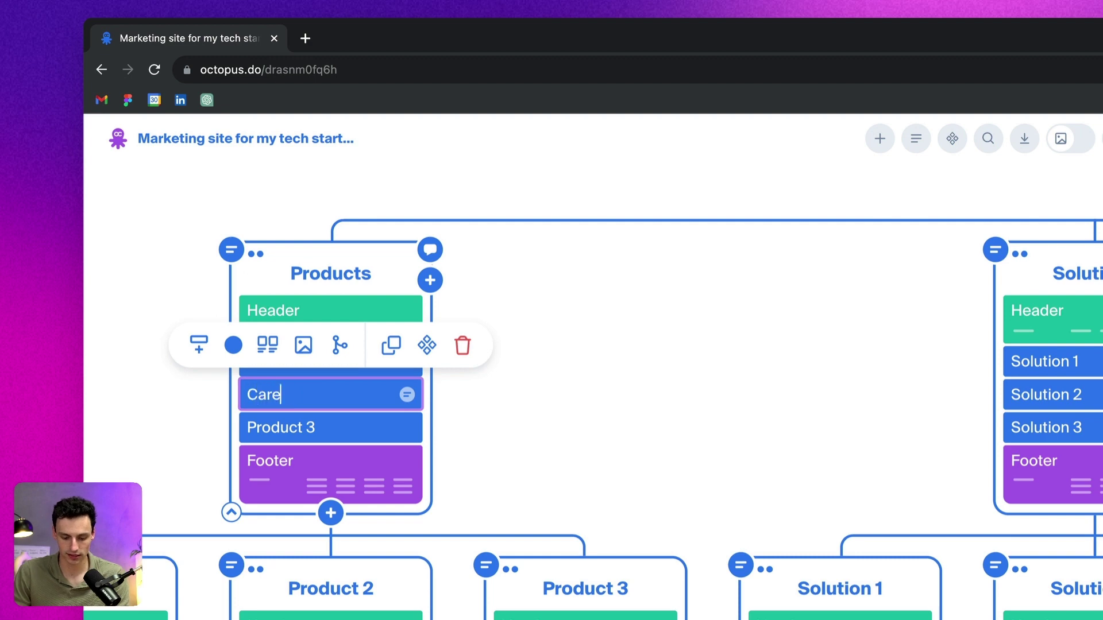
{"action": "type", "text": "er Course"}
{"action": "left_click", "coordinate": [279, 426]}
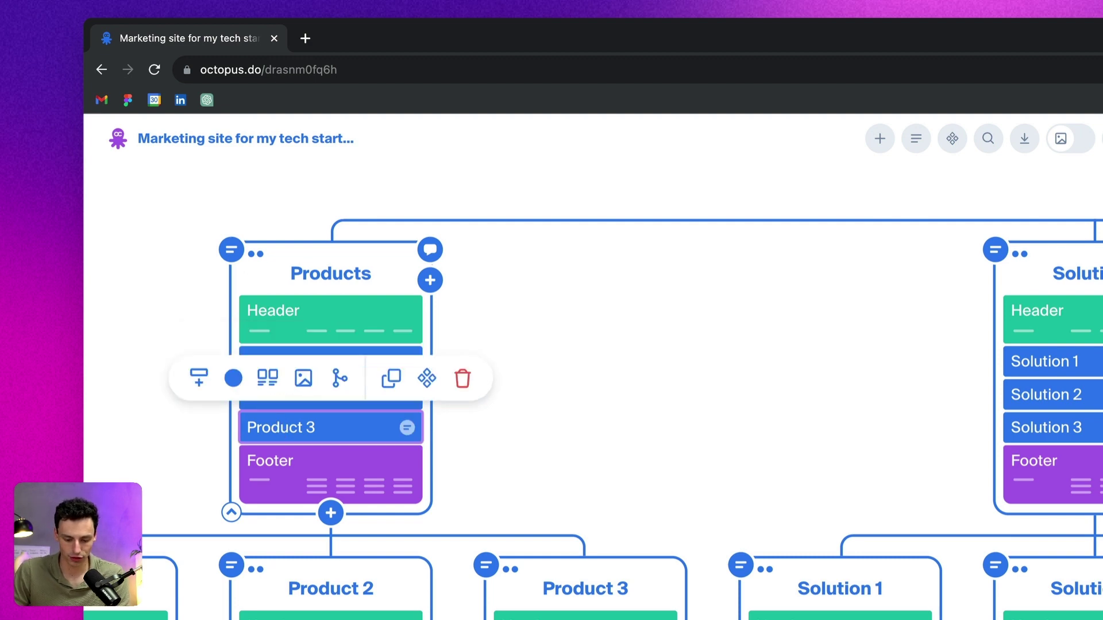
{"action": "double_click", "coordinate": [279, 426]}
{"action": "triple_click", "coordinate": [279, 424]}
{"action": "type", "text": "Framer"}
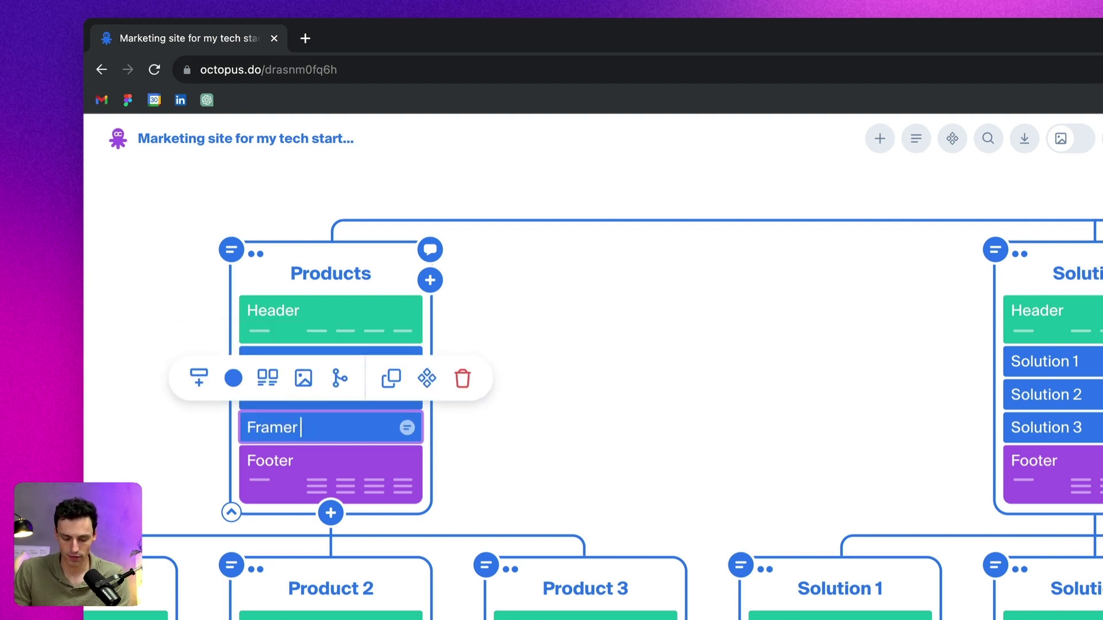
{"action": "type", "text": " Masterclass"}
{"action": "left_click", "coordinate": [535, 462]}
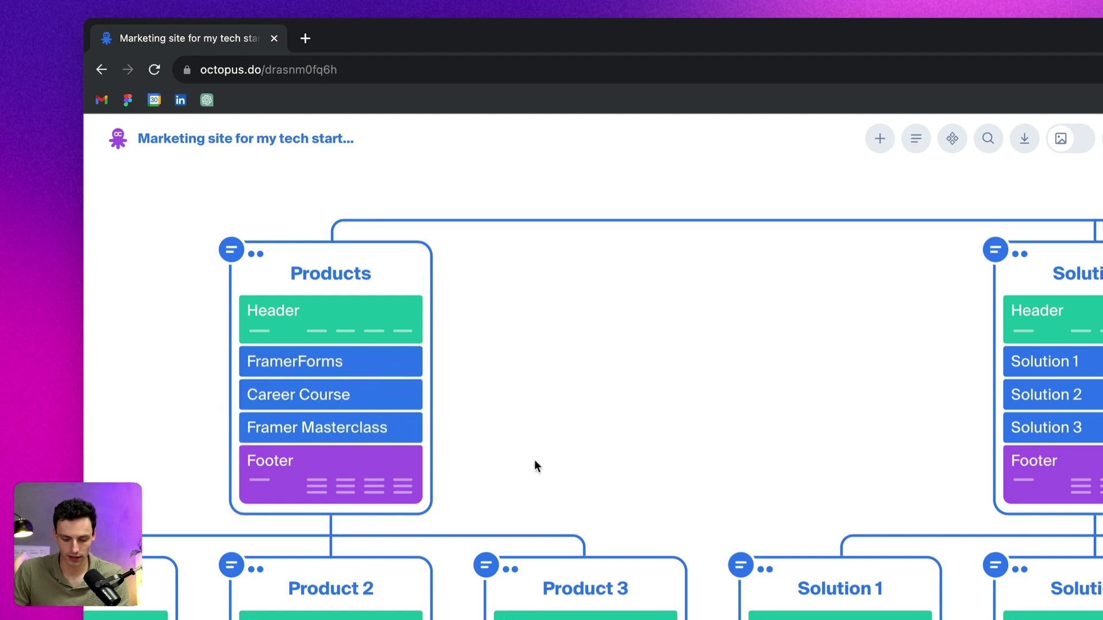
- Retitle the Product 3 sub-page card to Framer Masterclass
{"action": "scroll", "coordinate": [544, 441], "scroll_direction": "left", "scroll_amount": 5}
{"action": "left_click", "coordinate": [750, 505]}
{"action": "double_click", "coordinate": [750, 505]}
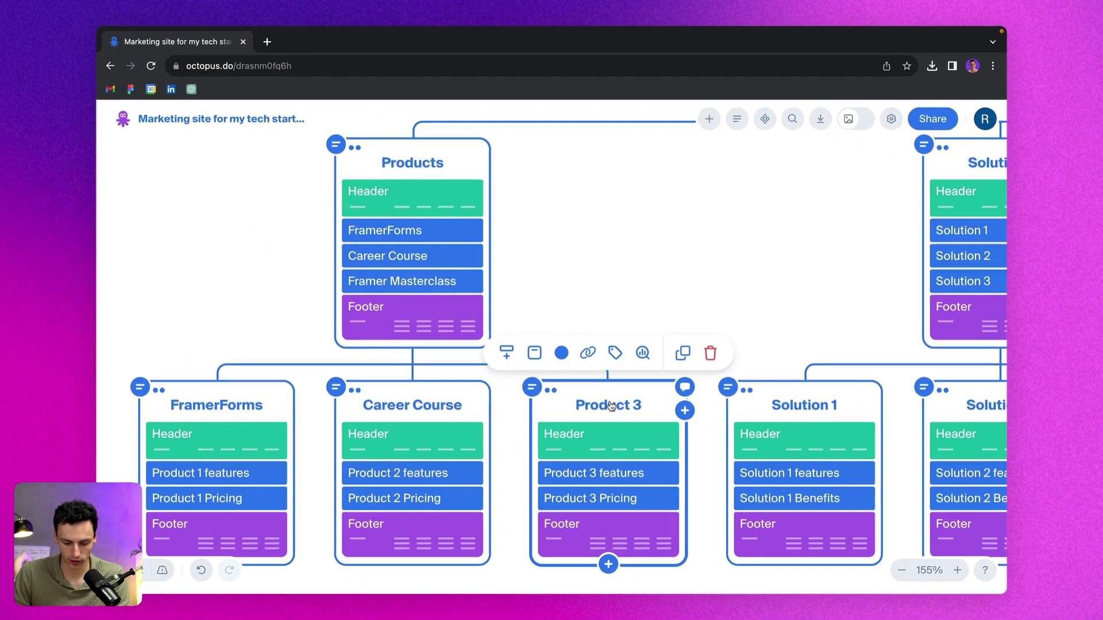
{"action": "type", "text": "Framer Mast"}
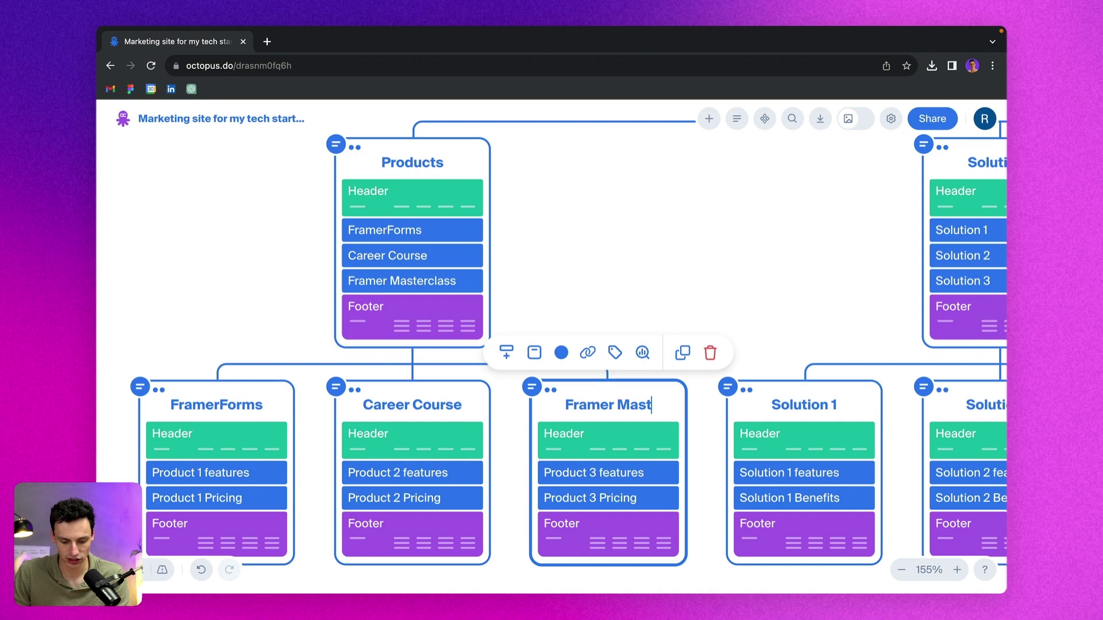
{"action": "type", "text": "erclass"}
{"action": "scroll", "coordinate": [753, 214], "scroll_direction": "down", "scroll_amount": 10}
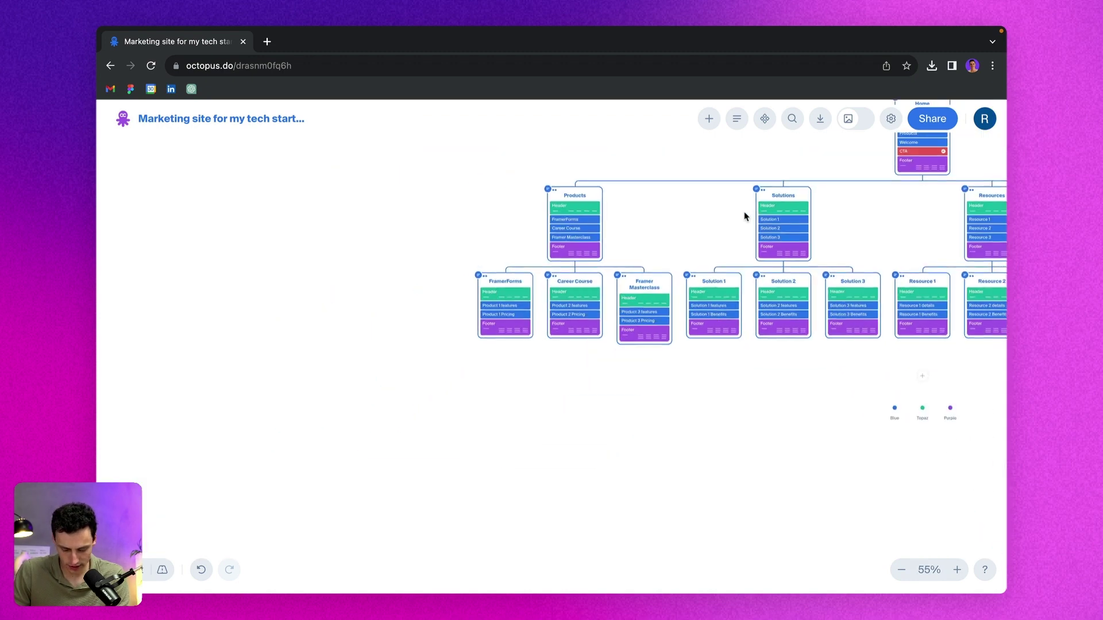
{"action": "scroll", "coordinate": [743, 216], "scroll_direction": "right", "scroll_amount": 5}
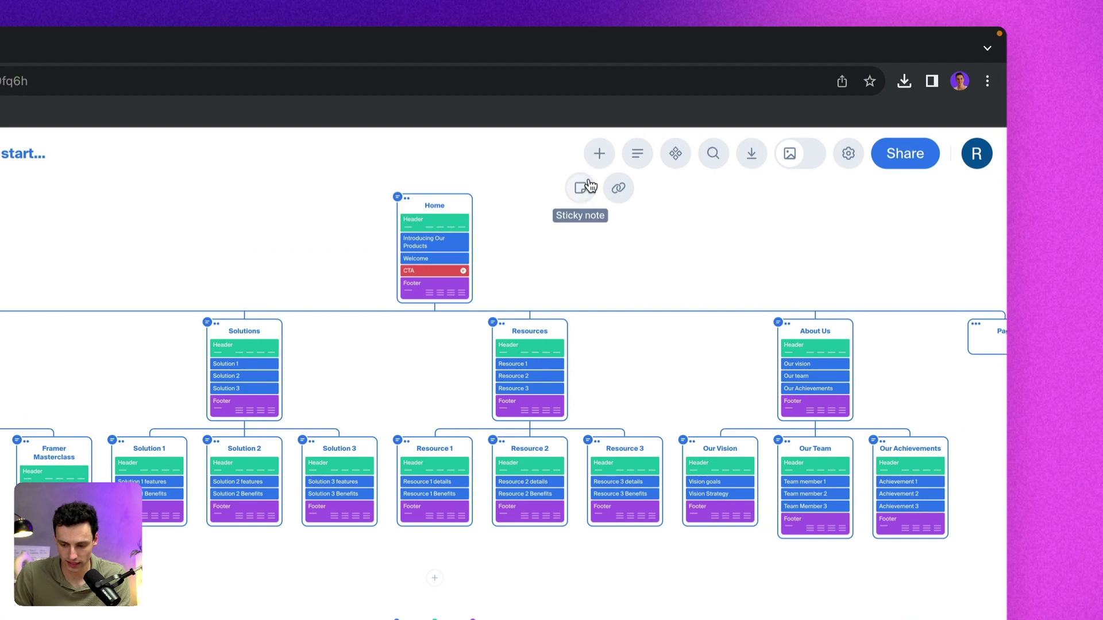
- Place a sticky note under Our Vision reading "Needs to have our values"
{"action": "left_click_drag", "start_coordinate": [698, 137], "coordinate": [544, 376]}
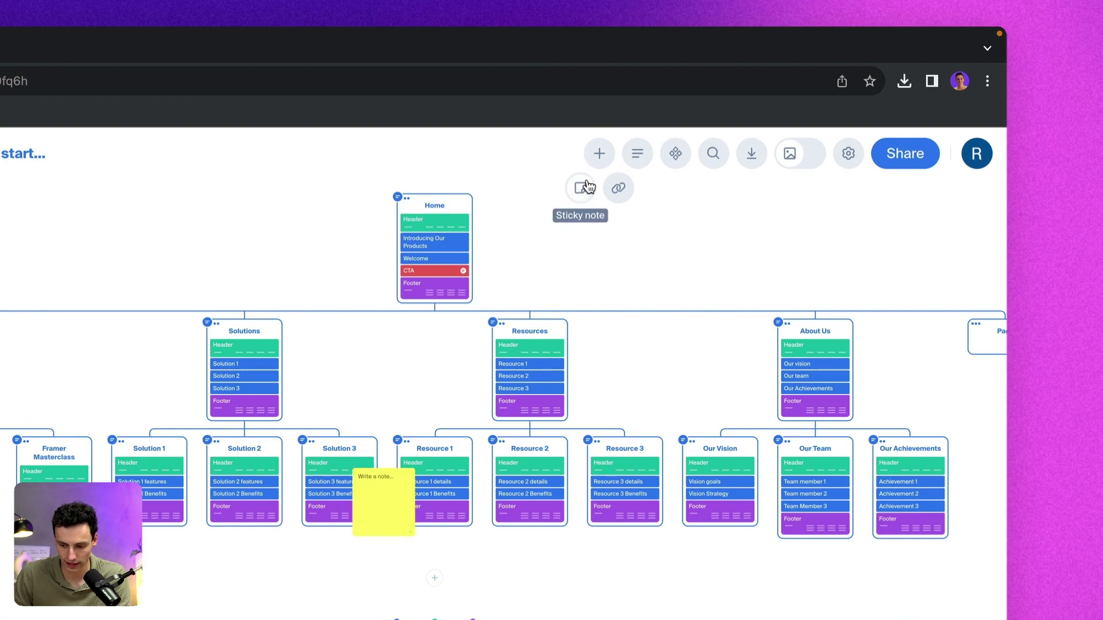
{"action": "left_click_drag", "start_coordinate": [388, 501], "coordinate": [520, 244]}
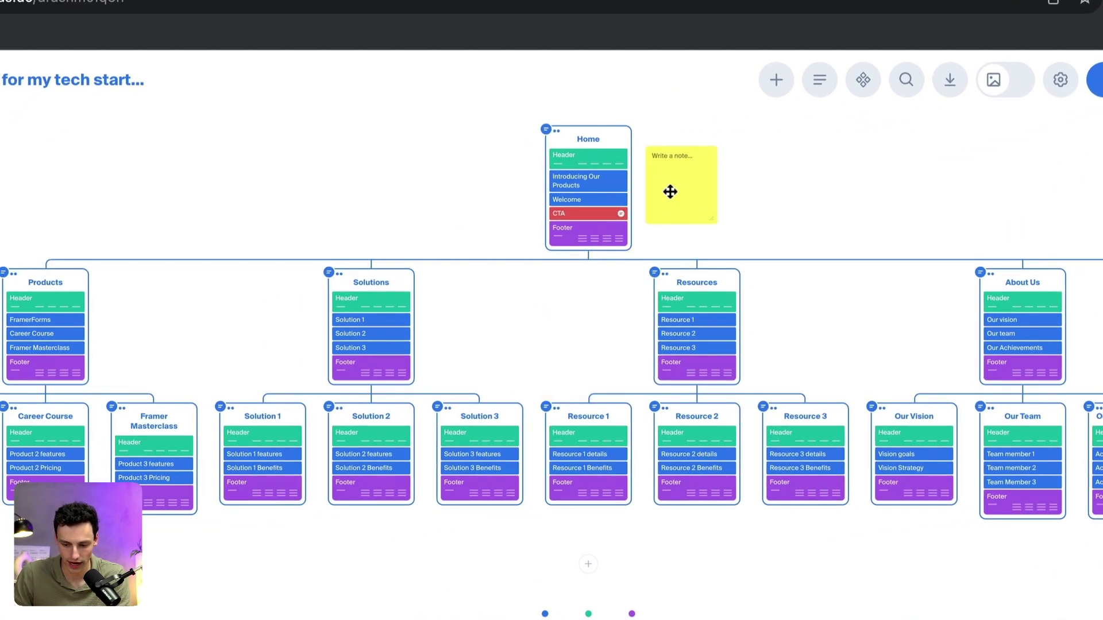
{"action": "scroll", "coordinate": [522, 247], "scroll_direction": "up", "scroll_amount": 3}
{"action": "left_click", "coordinate": [692, 176]}
{"action": "type", "text": "This needs ot b"}
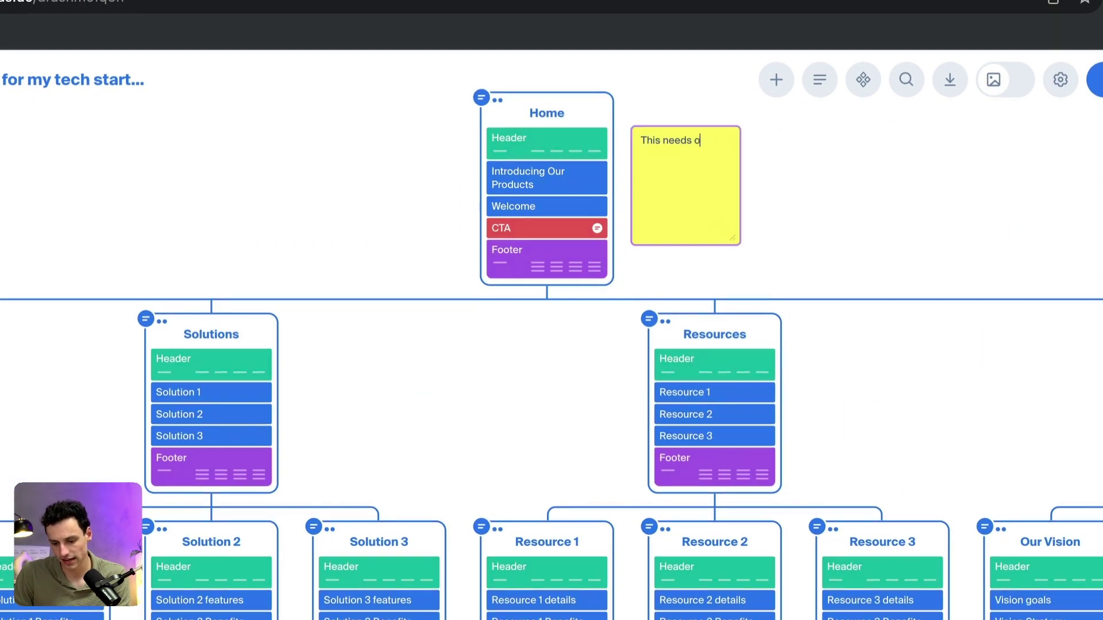
{"action": "type", "text": "e expanded"}
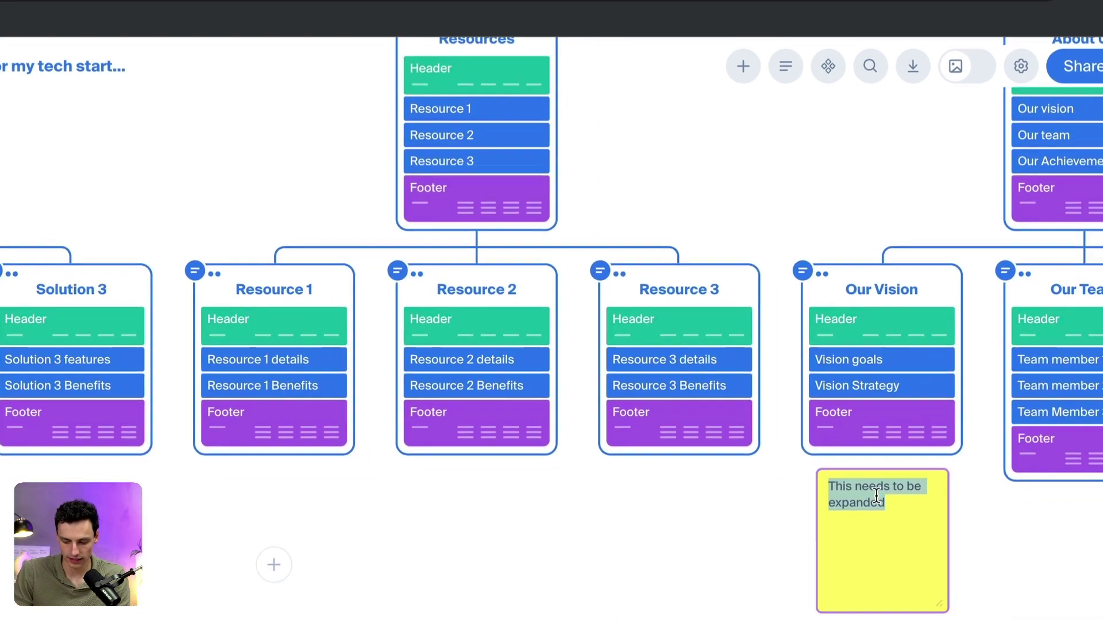
{"action": "type", "text": "Needs to have our values"}
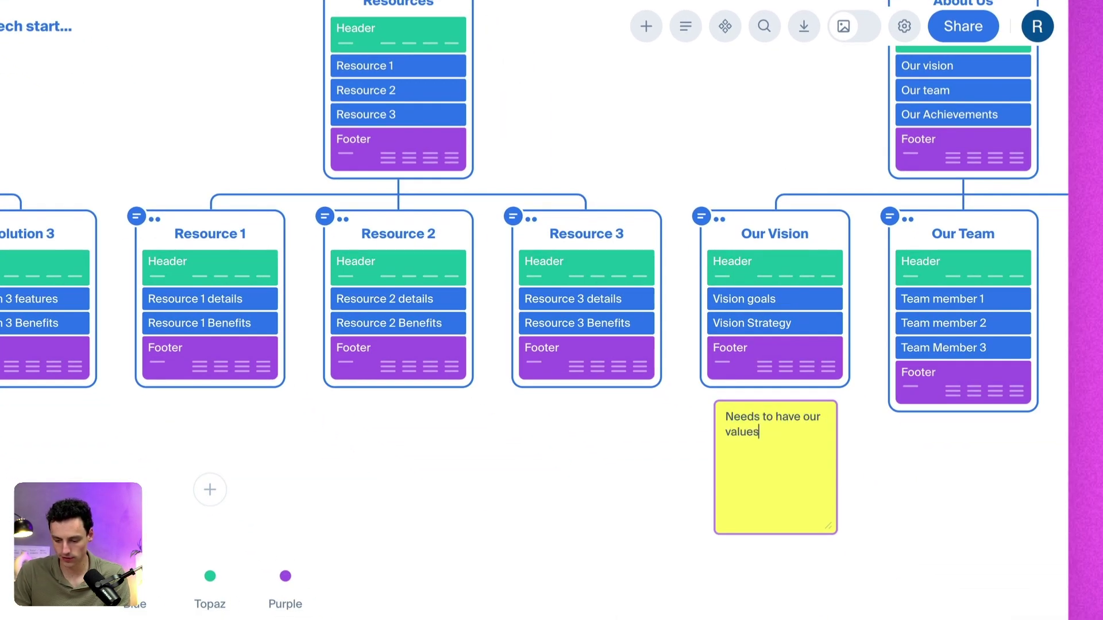
{"action": "left_click", "coordinate": [725, 26]}
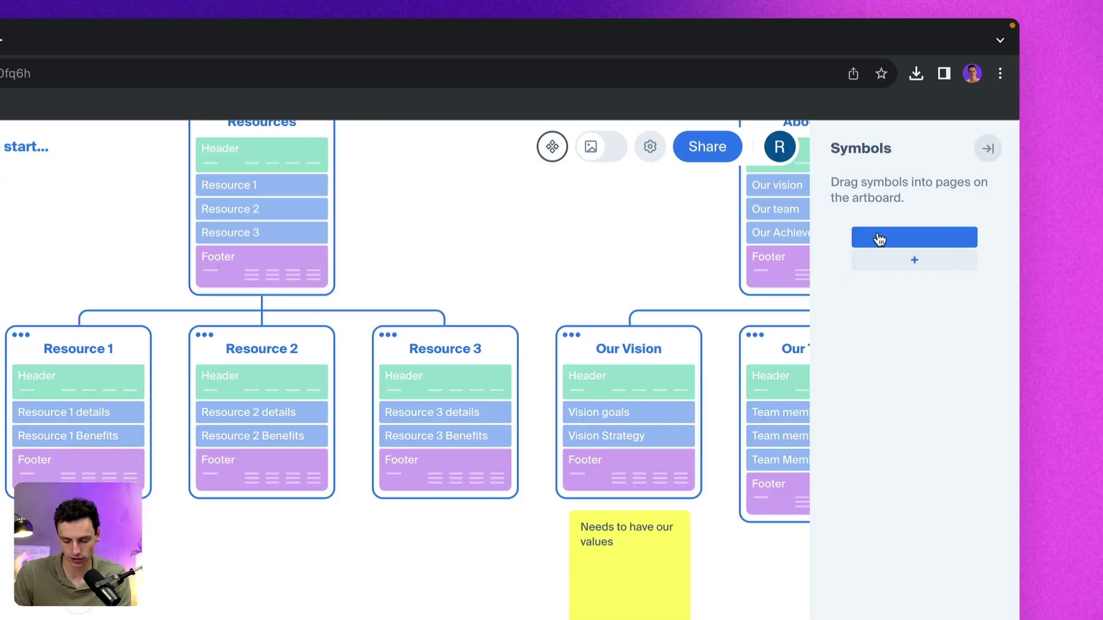
- Start naming the unnamed symbol in the Symbols library
{"action": "left_click", "coordinate": [883, 236]}
{"action": "left_click", "coordinate": [883, 237]}
{"action": "type", "text": "H"}
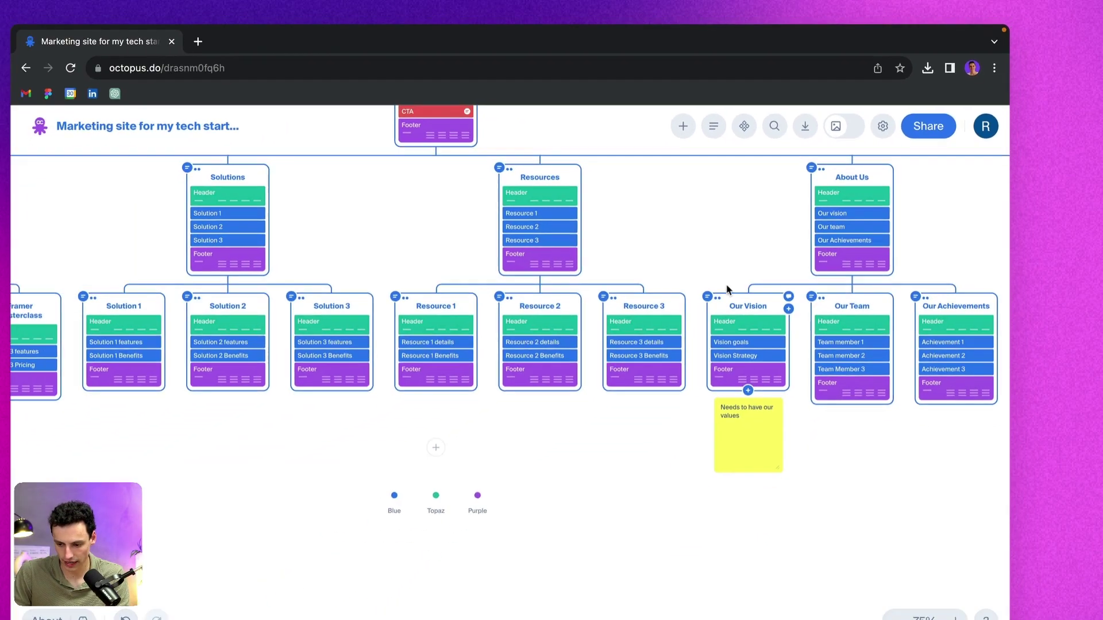
- Drop the header symbol onto Home, Resources, Solutions and About Us, naming it Header 2024
{"action": "left_click", "coordinate": [765, 120]}
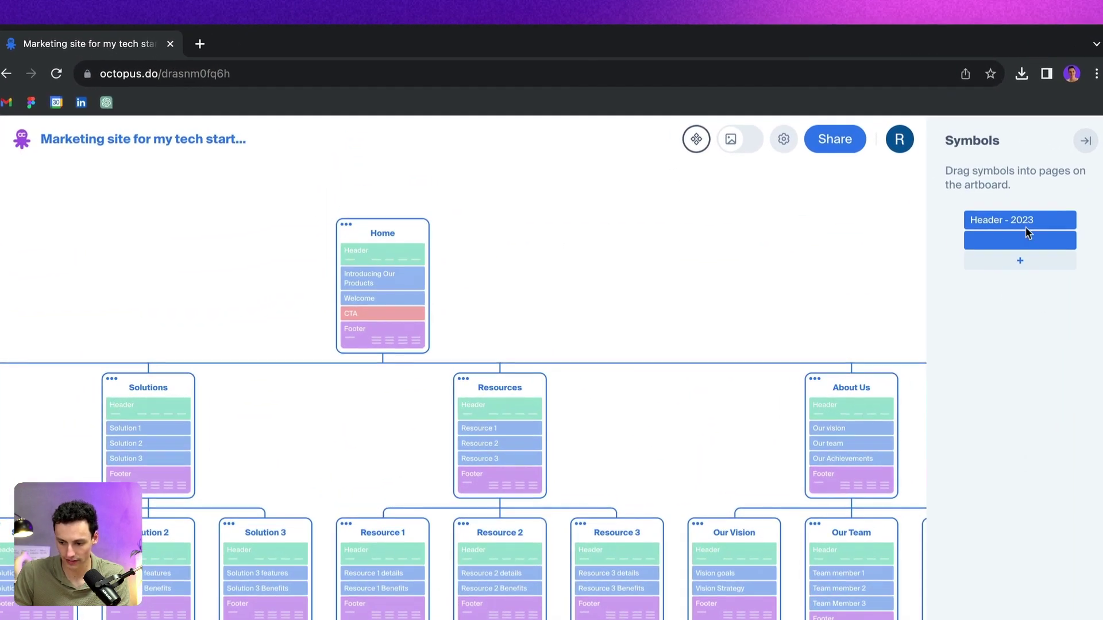
{"action": "left_click_drag", "start_coordinate": [1027, 231], "coordinate": [396, 256]}
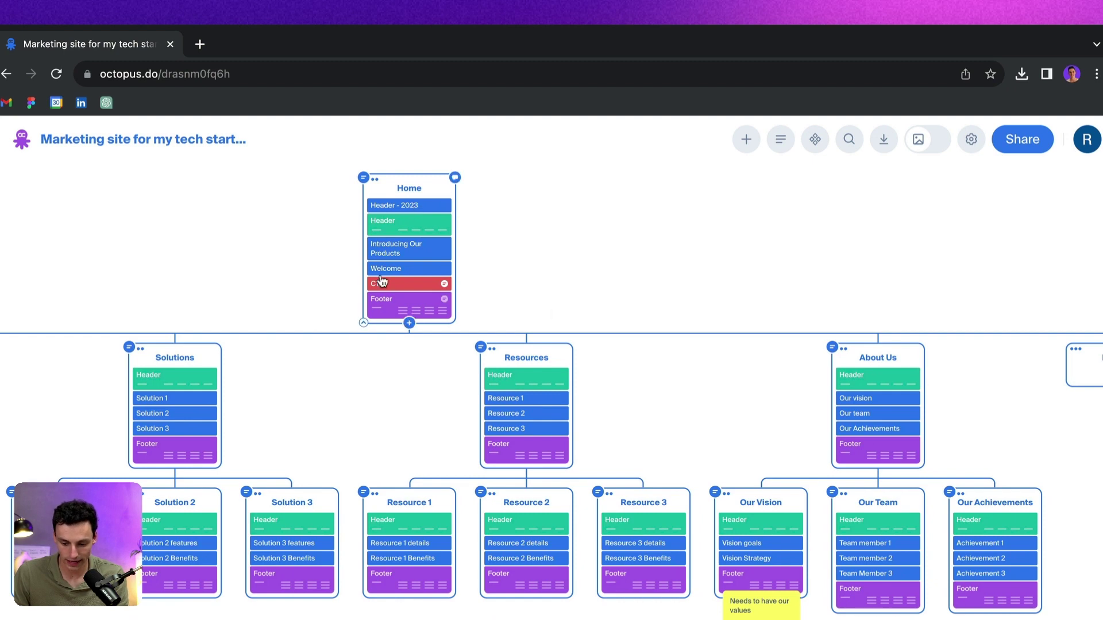
{"action": "left_click", "coordinate": [815, 139]}
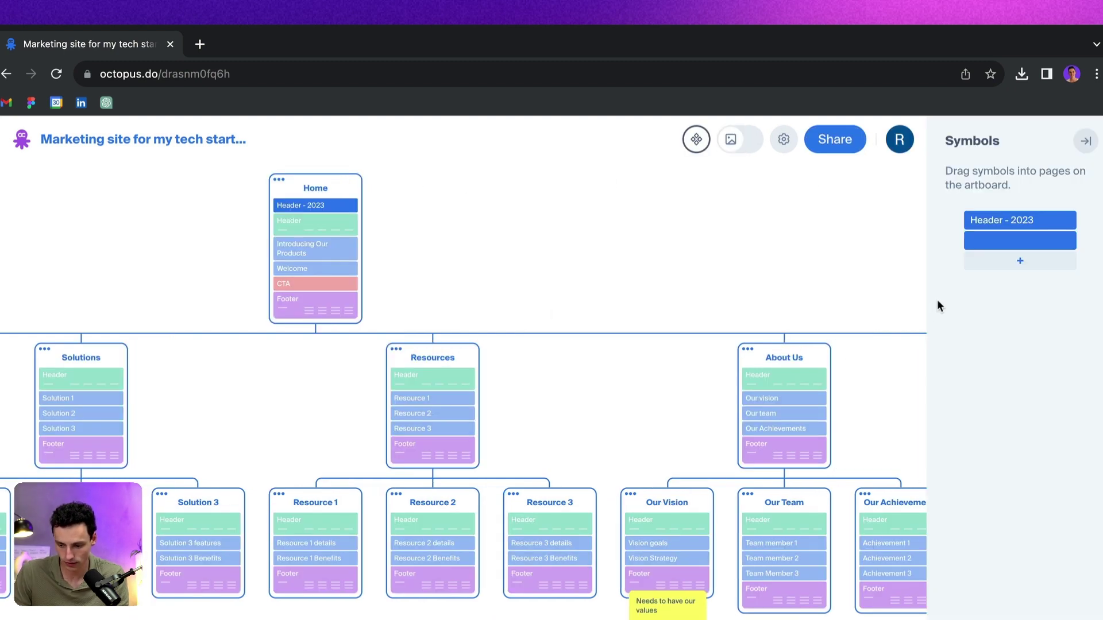
{"action": "left_click_drag", "start_coordinate": [1045, 221], "coordinate": [376, 381]}
{"action": "left_click_drag", "start_coordinate": [460, 362], "coordinate": [460, 368]}
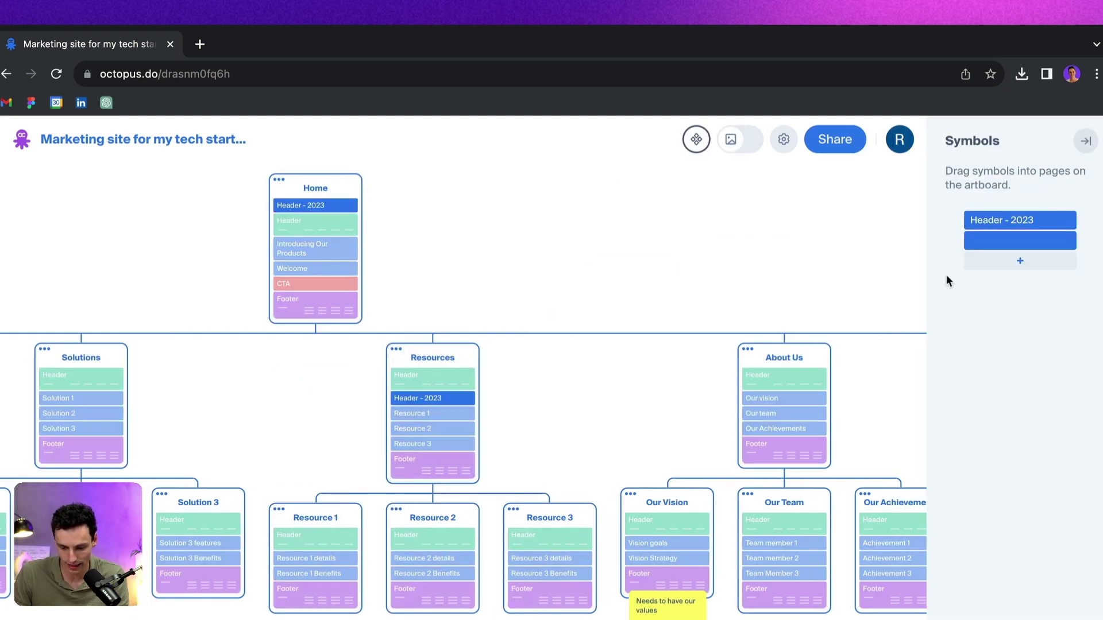
{"action": "left_click_drag", "start_coordinate": [1021, 220], "coordinate": [265, 320]}
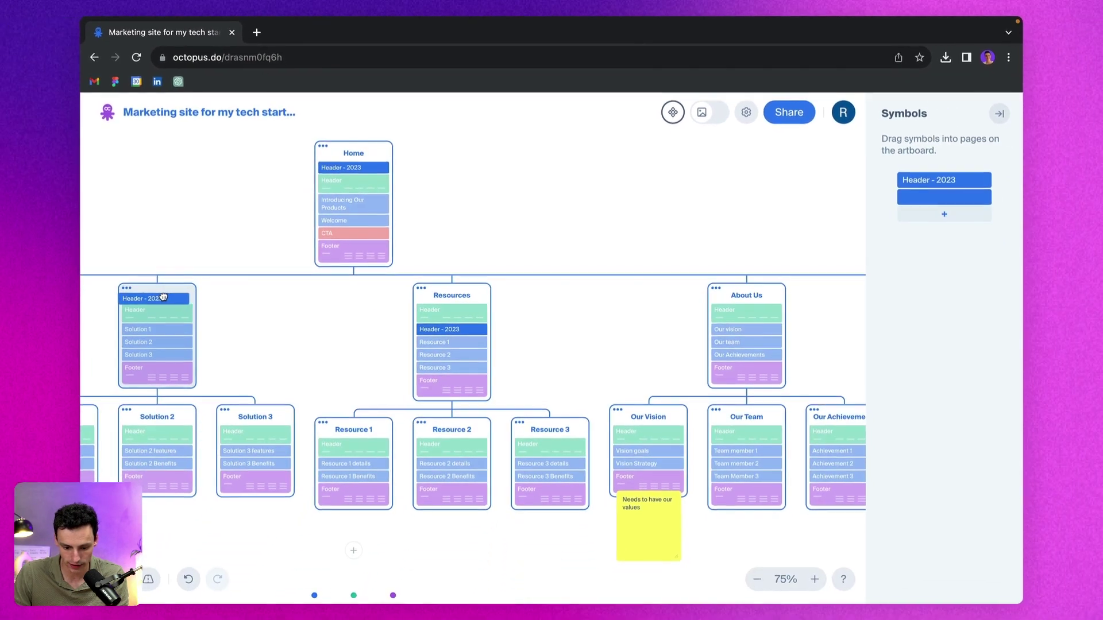
{"action": "left_click", "coordinate": [1050, 222]}
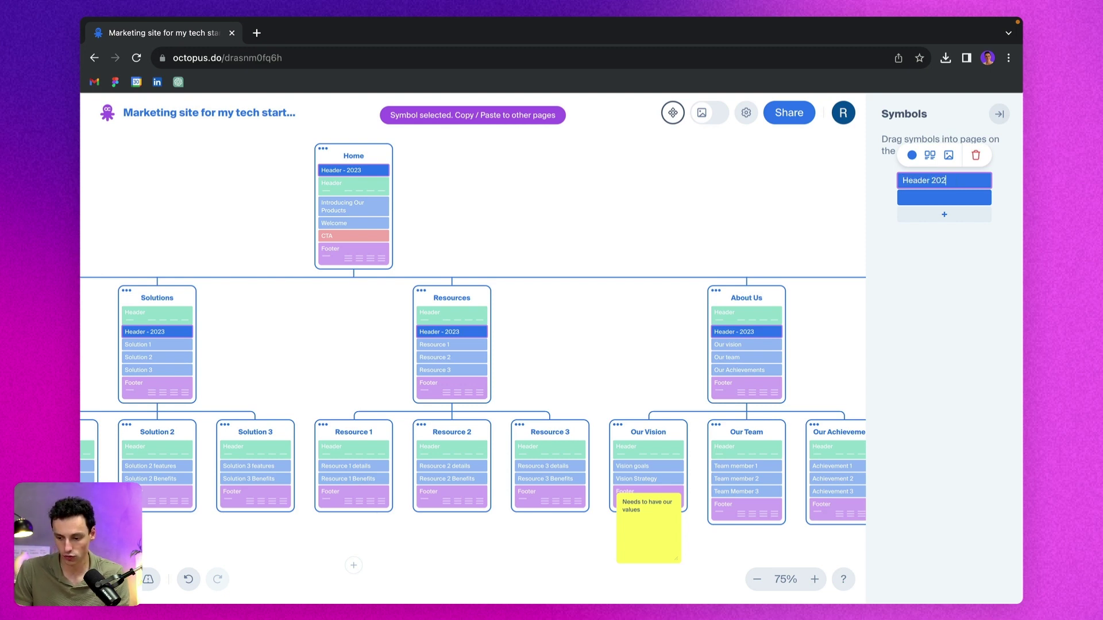
{"action": "left_click", "coordinate": [706, 181]}
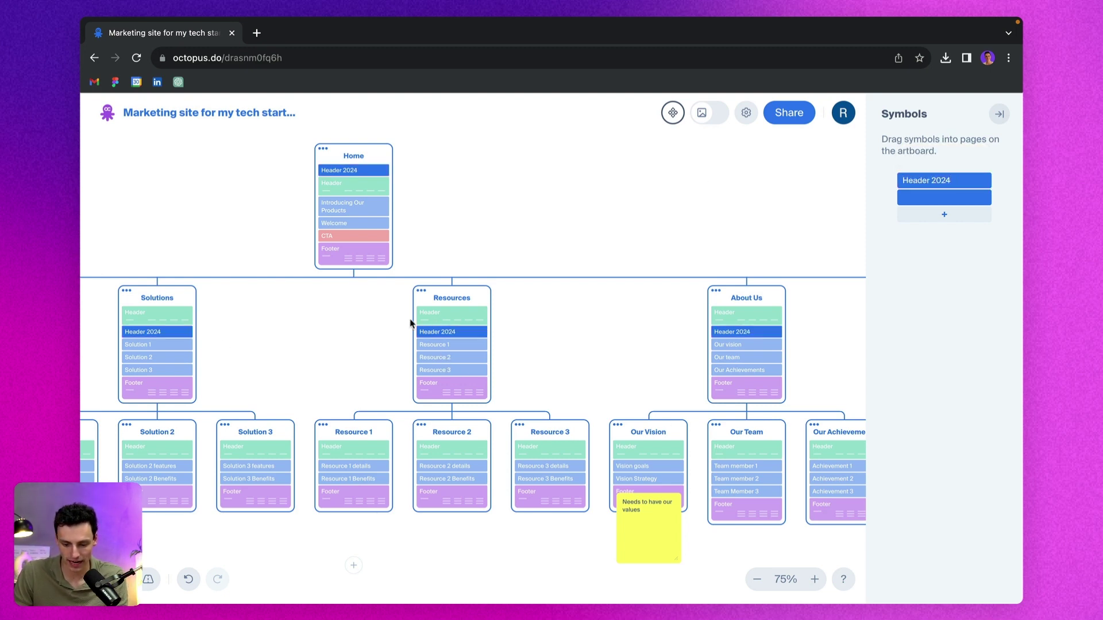
- Preview wireframe layouts for Introducing Our Products without applying one
{"action": "left_click", "coordinate": [399, 149]}
{"action": "scroll", "coordinate": [418, 230], "scroll_direction": "up", "scroll_amount": 2}
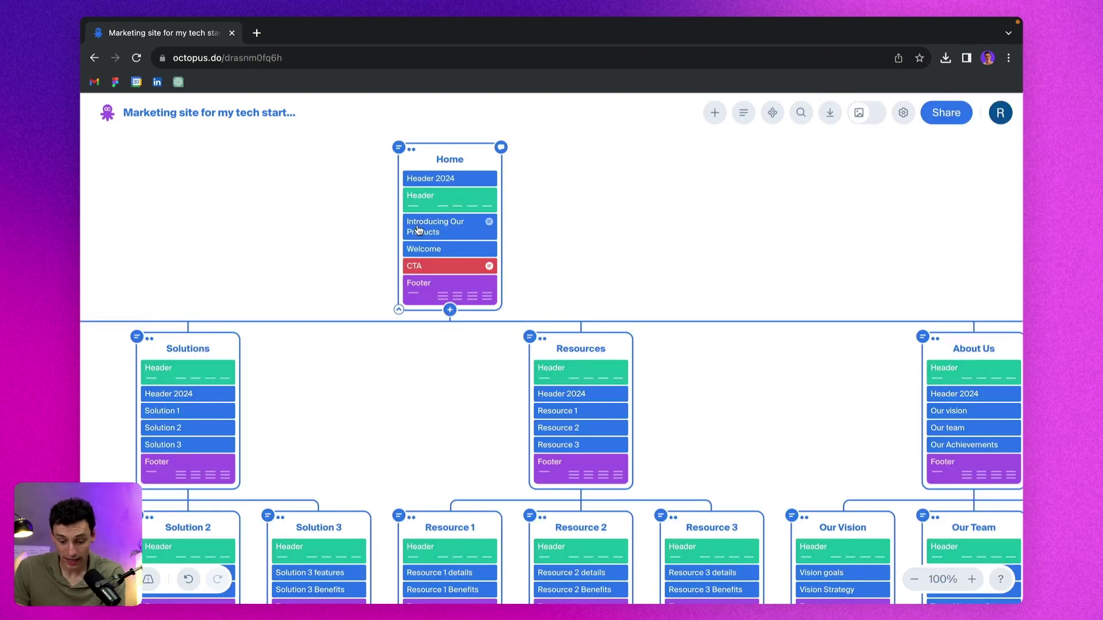
{"action": "left_click", "coordinate": [480, 218]}
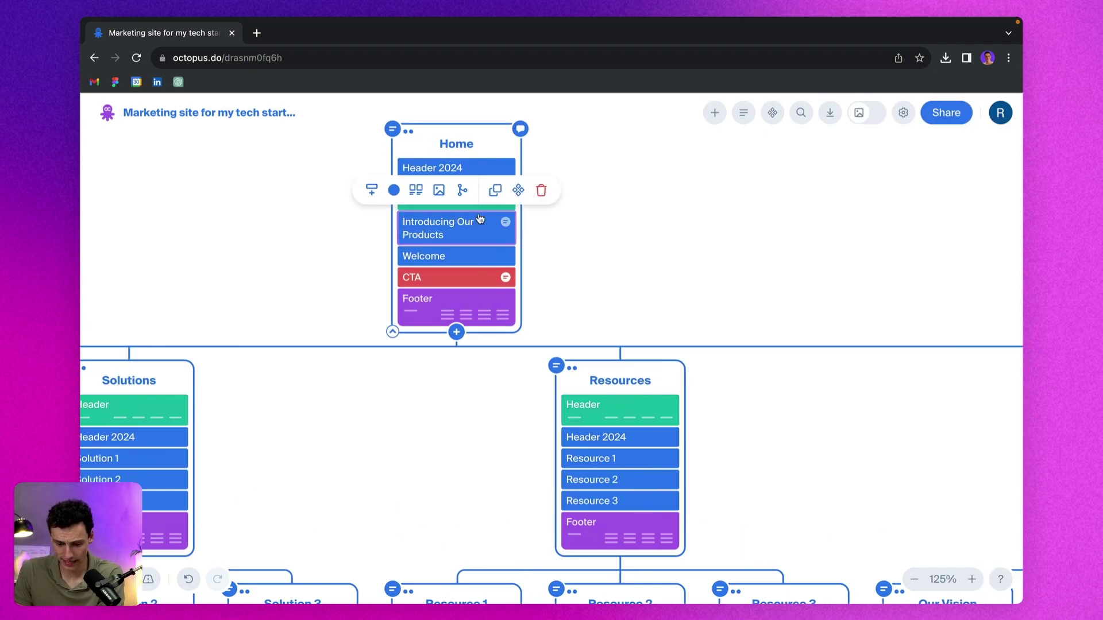
{"action": "left_click", "coordinate": [415, 194]}
{"action": "scroll", "coordinate": [494, 379], "scroll_direction": "down", "scroll_amount": 5}
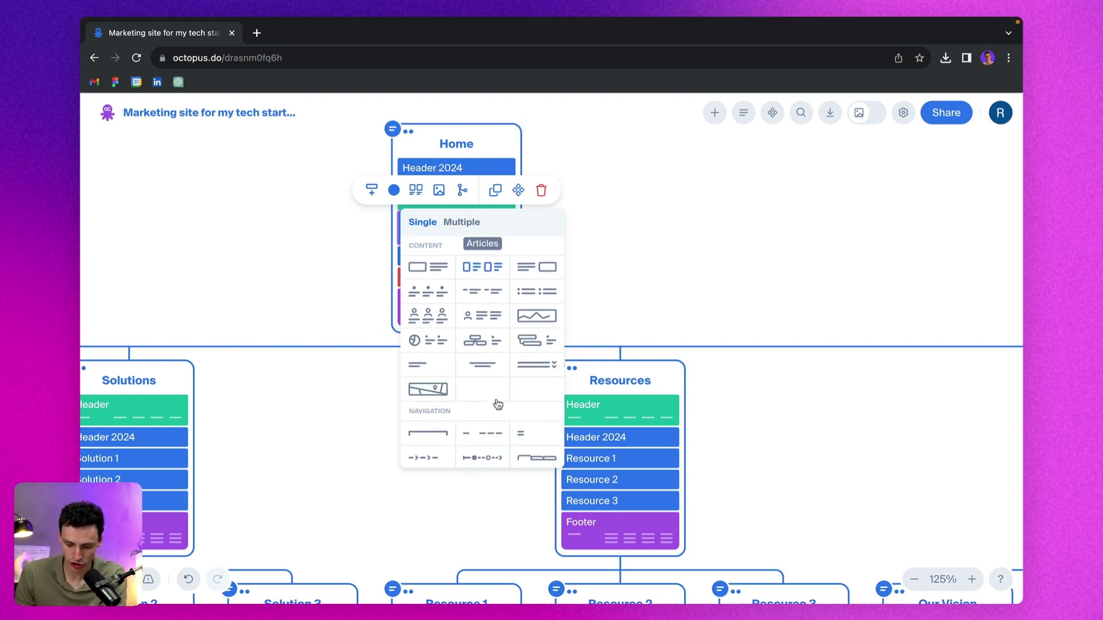
{"action": "scroll", "coordinate": [497, 404], "scroll_direction": "down", "scroll_amount": 1}
{"action": "scroll", "coordinate": [498, 402], "scroll_direction": "down", "scroll_amount": 2}
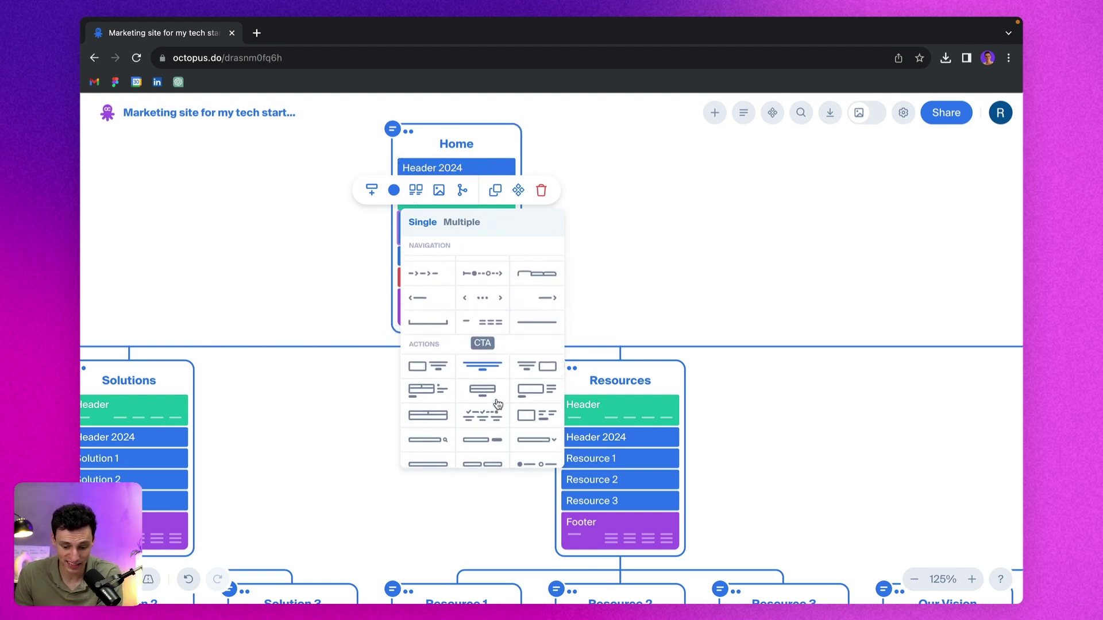
{"action": "scroll", "coordinate": [512, 360], "scroll_direction": "up", "scroll_amount": 8}
{"action": "left_click", "coordinate": [701, 215]}
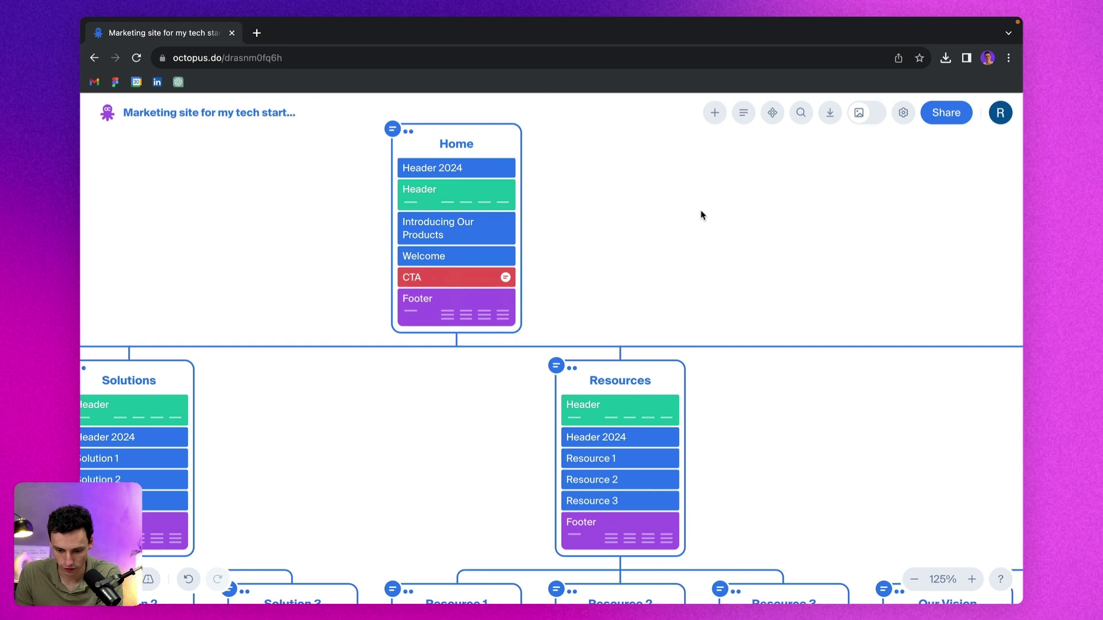
- Apply the Images wireframe to the Introducing Our Products block
{"action": "left_click", "coordinate": [474, 239]}
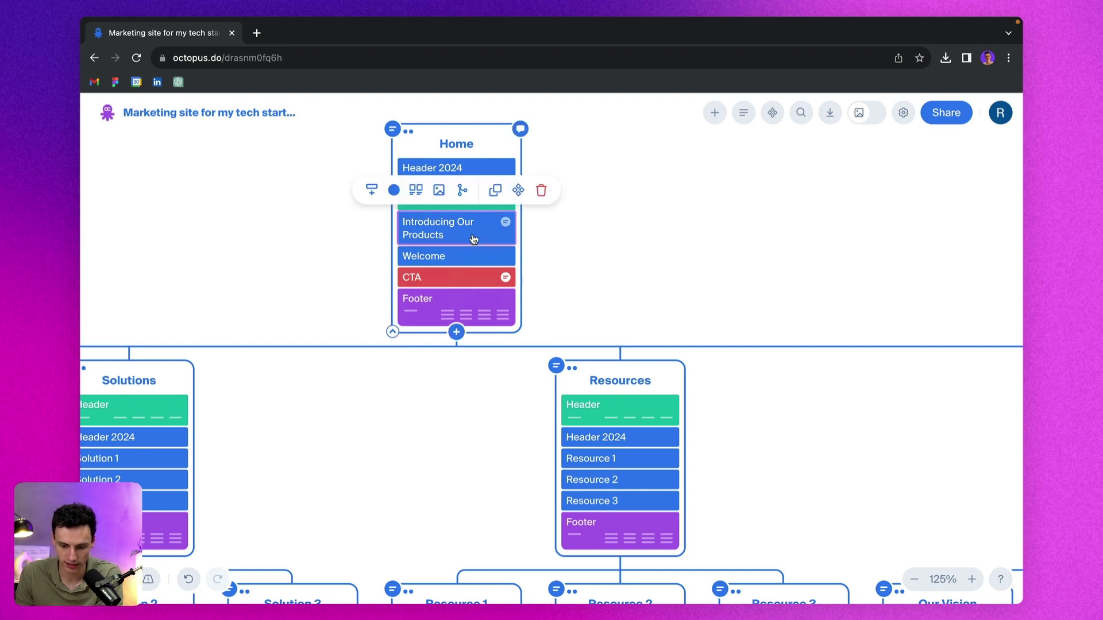
{"action": "left_click", "coordinate": [414, 191]}
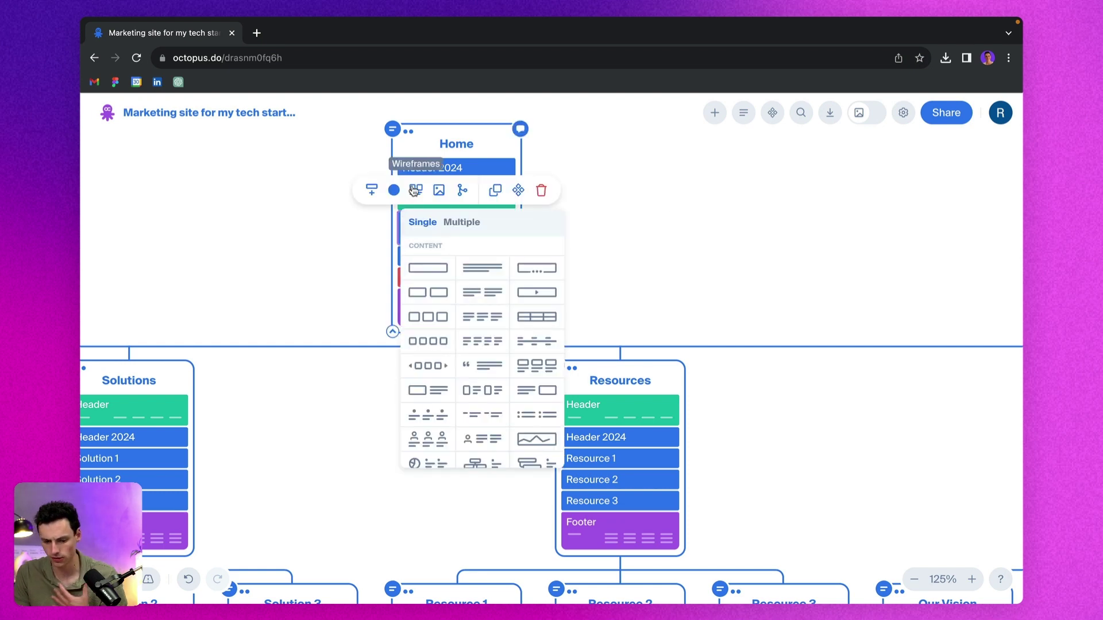
{"action": "left_click", "coordinate": [440, 317]}
{"action": "left_click", "coordinate": [659, 228]}
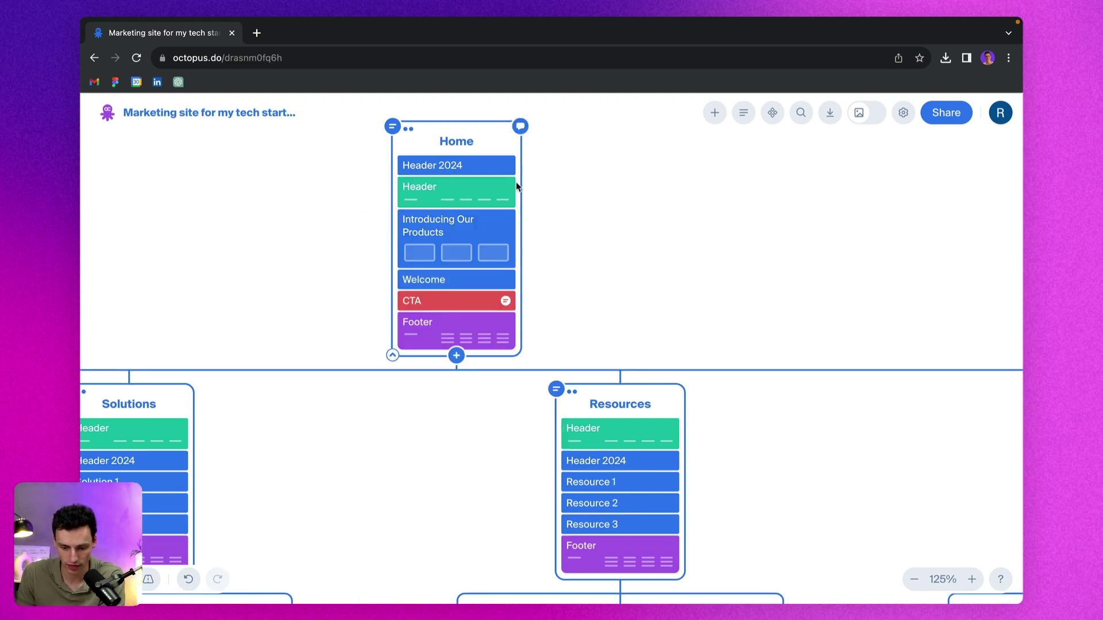
- Apply a CTA wireframe from Actions to the Home page's CTA block
{"action": "scroll", "coordinate": [477, 229], "scroll_direction": "down", "scroll_amount": 2}
{"action": "left_click", "coordinate": [433, 274]}
{"action": "left_click", "coordinate": [399, 235]}
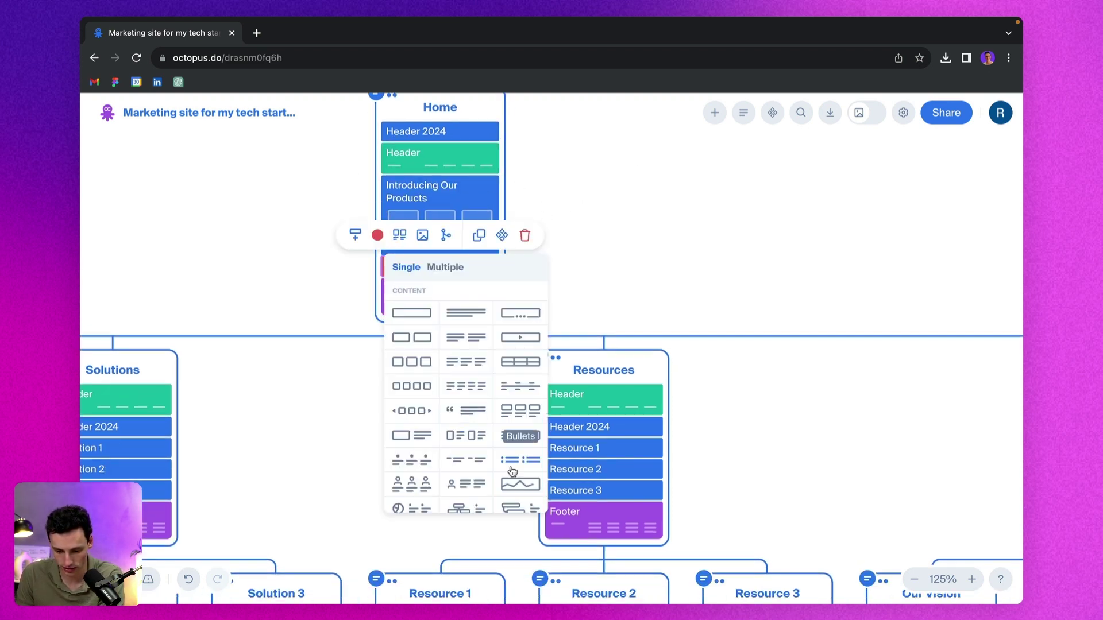
{"action": "scroll", "coordinate": [512, 390], "scroll_direction": "down", "scroll_amount": 10}
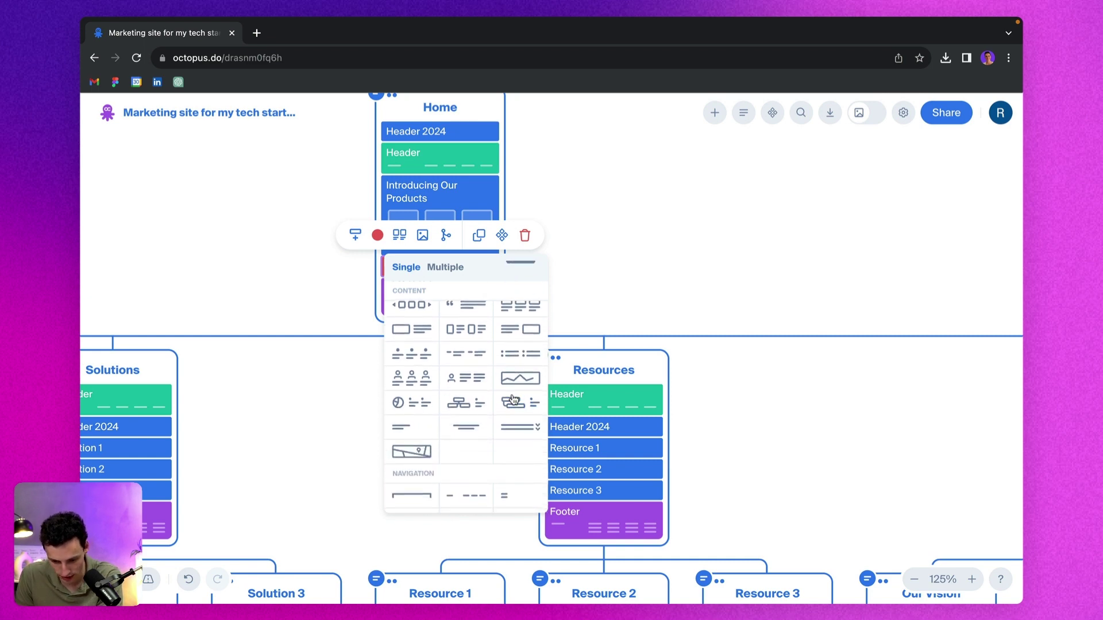
{"action": "scroll", "coordinate": [512, 394], "scroll_direction": "down", "scroll_amount": 3}
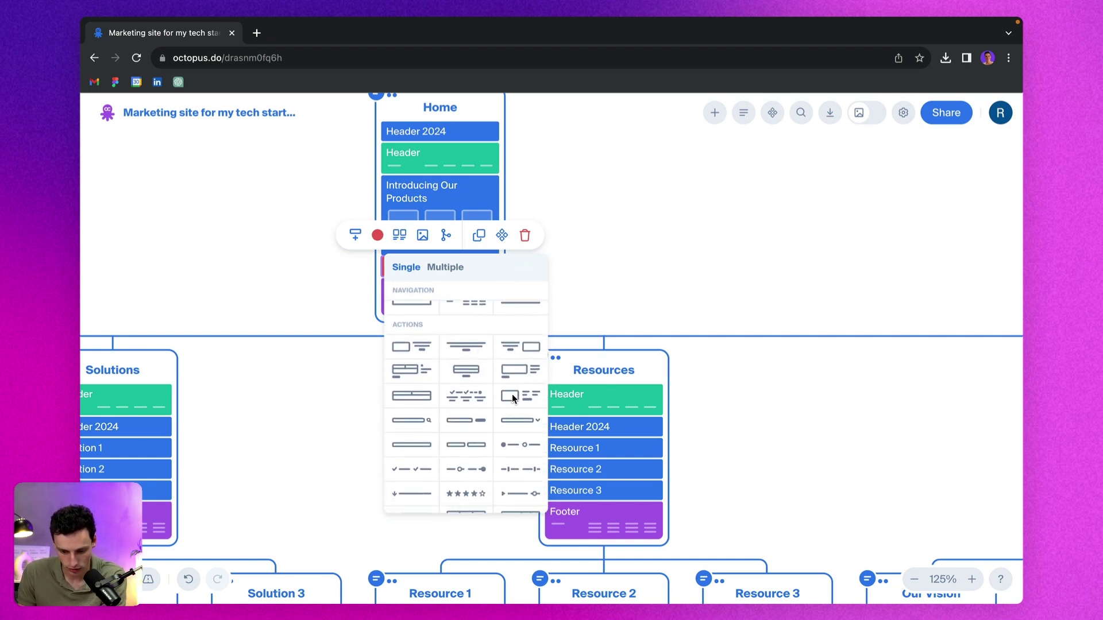
{"action": "left_click", "coordinate": [469, 359]}
- Select the Header 2024 block and browse its wireframe layouts
{"action": "scroll", "coordinate": [592, 230], "scroll_direction": "down", "scroll_amount": 4}
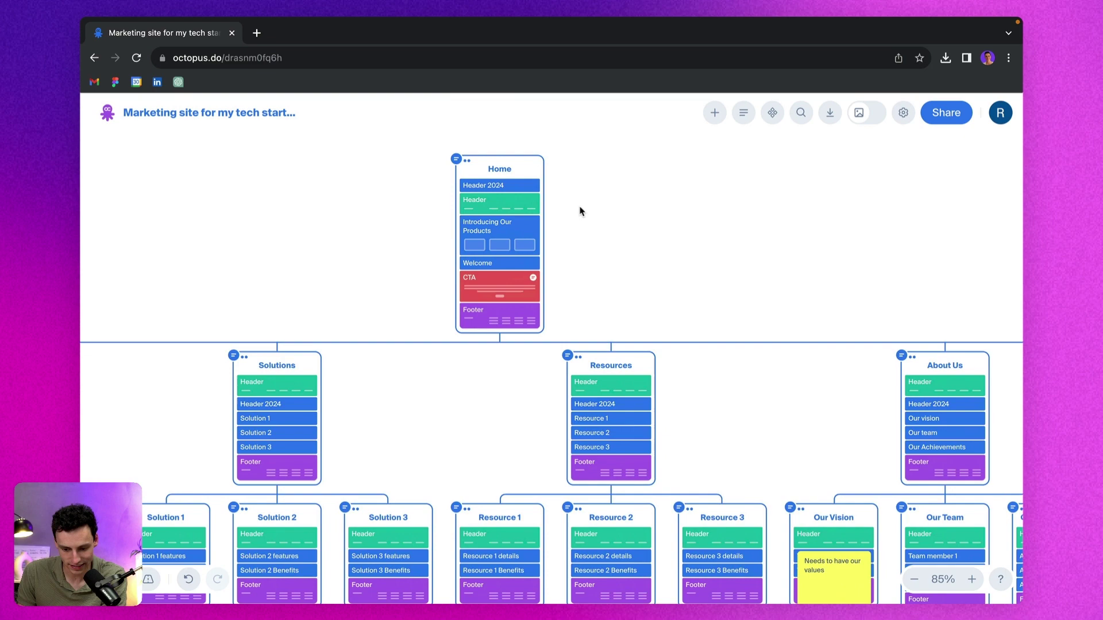
{"action": "scroll", "coordinate": [595, 207], "scroll_direction": "up", "scroll_amount": 2}
{"action": "scroll", "coordinate": [517, 195], "scroll_direction": "up", "scroll_amount": 3}
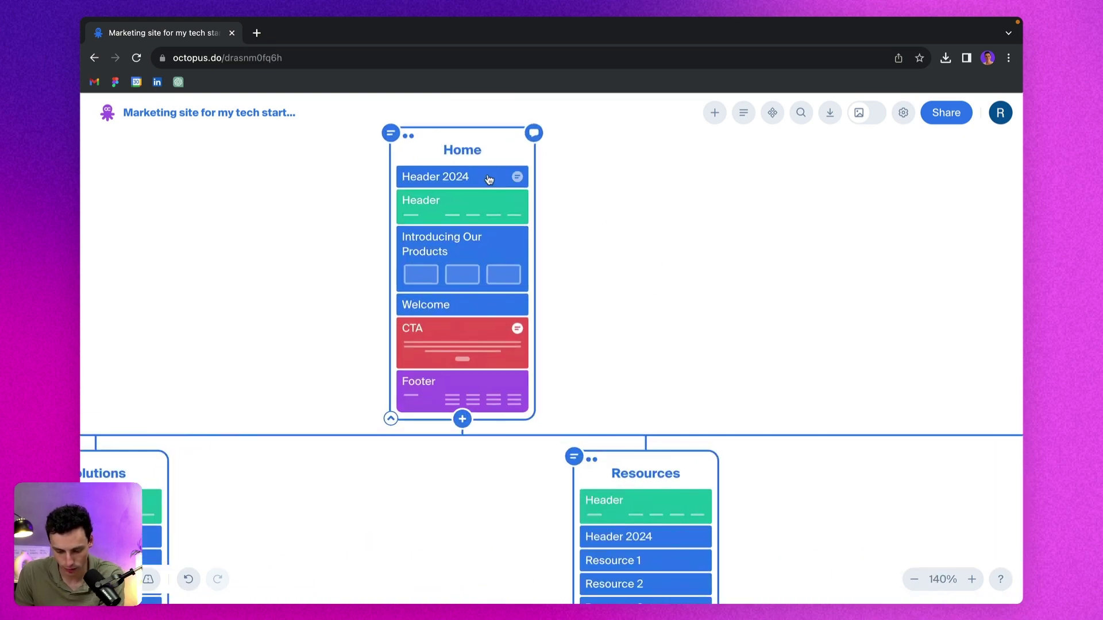
{"action": "left_click", "coordinate": [487, 177]}
{"action": "left_click", "coordinate": [417, 143]}
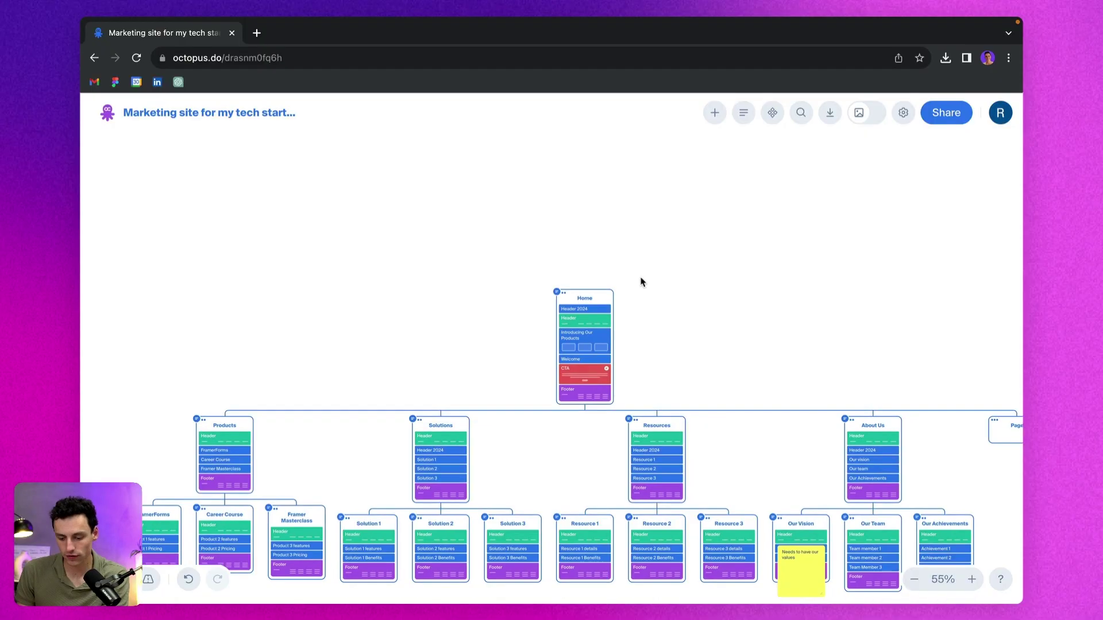
{"action": "scroll", "coordinate": [647, 392], "scroll_direction": "up", "scroll_amount": 10}
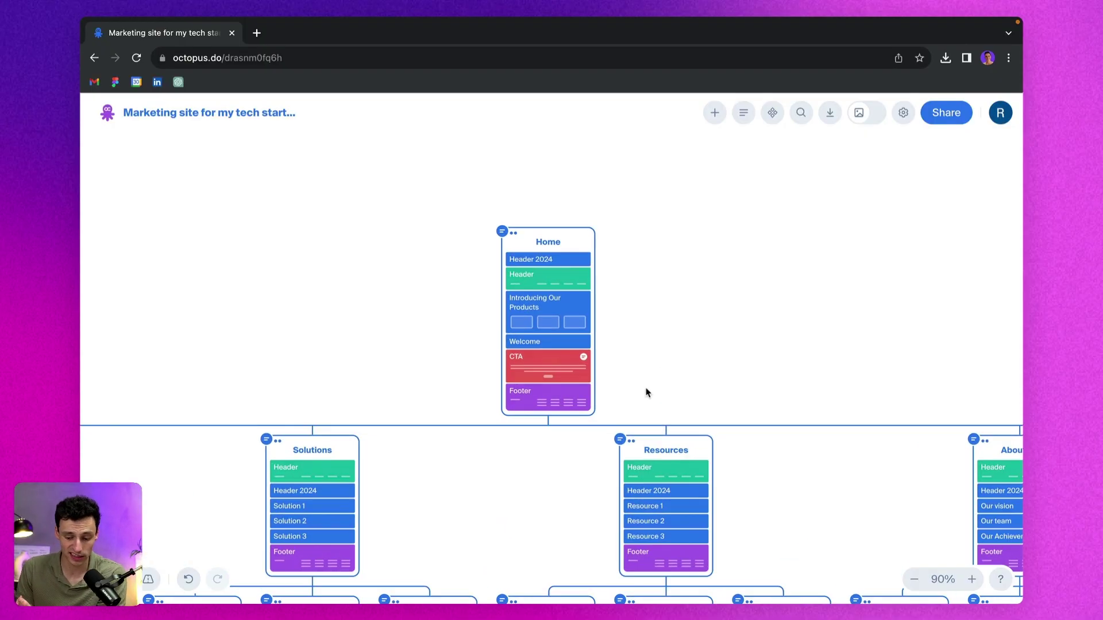
{"action": "scroll", "coordinate": [555, 286], "scroll_direction": "up", "scroll_amount": 3}
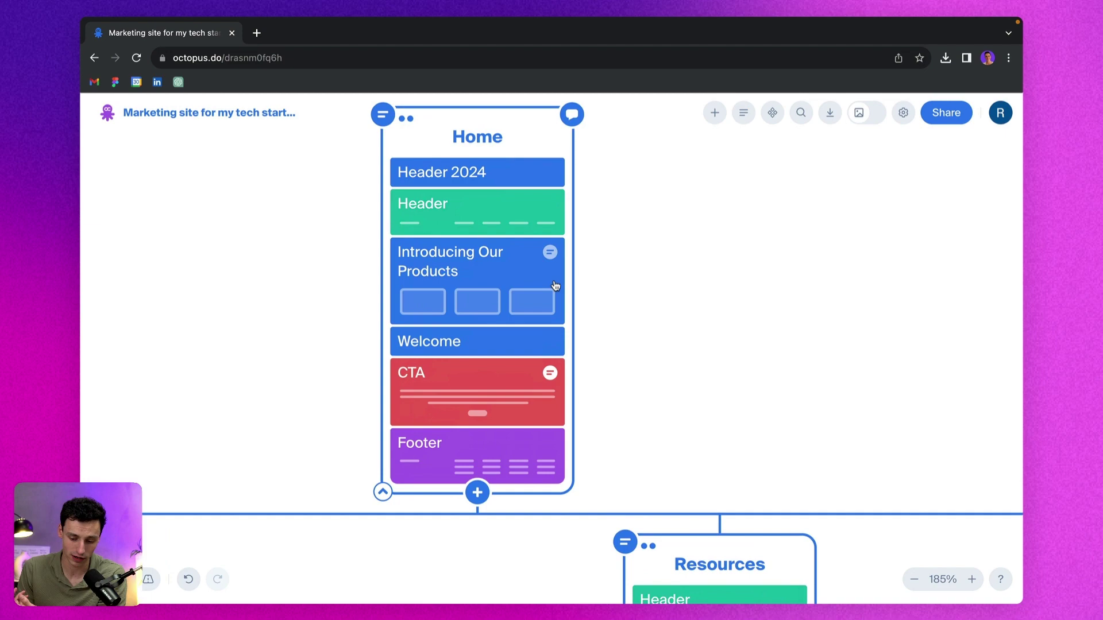
{"action": "scroll", "coordinate": [554, 285], "scroll_direction": "down", "scroll_amount": 8}
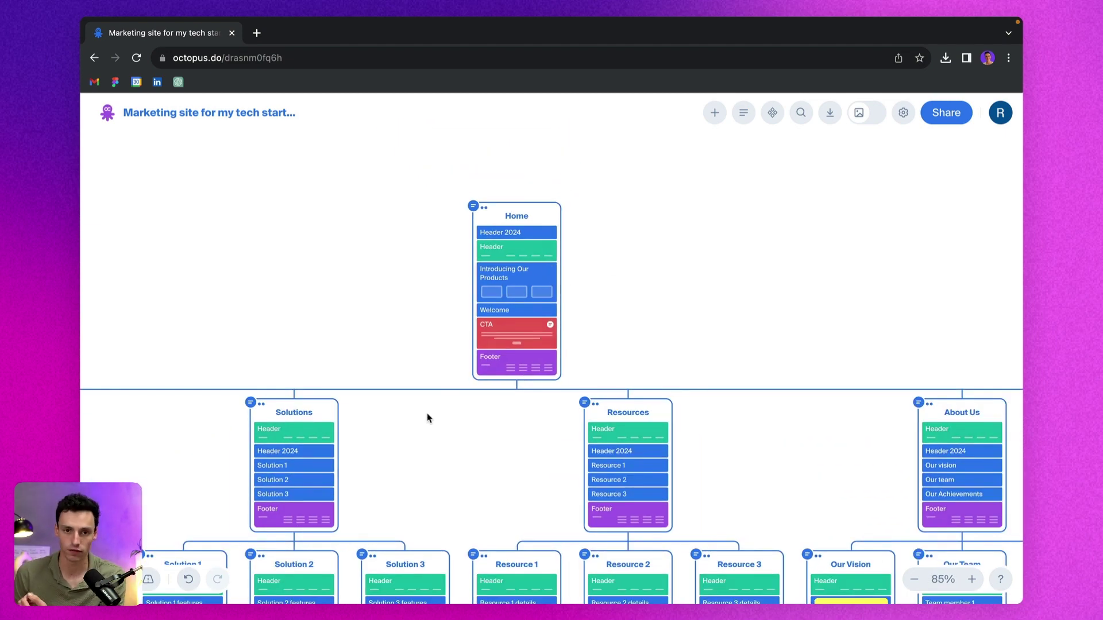
{"action": "scroll", "coordinate": [427, 419], "scroll_direction": "down", "scroll_amount": 8}
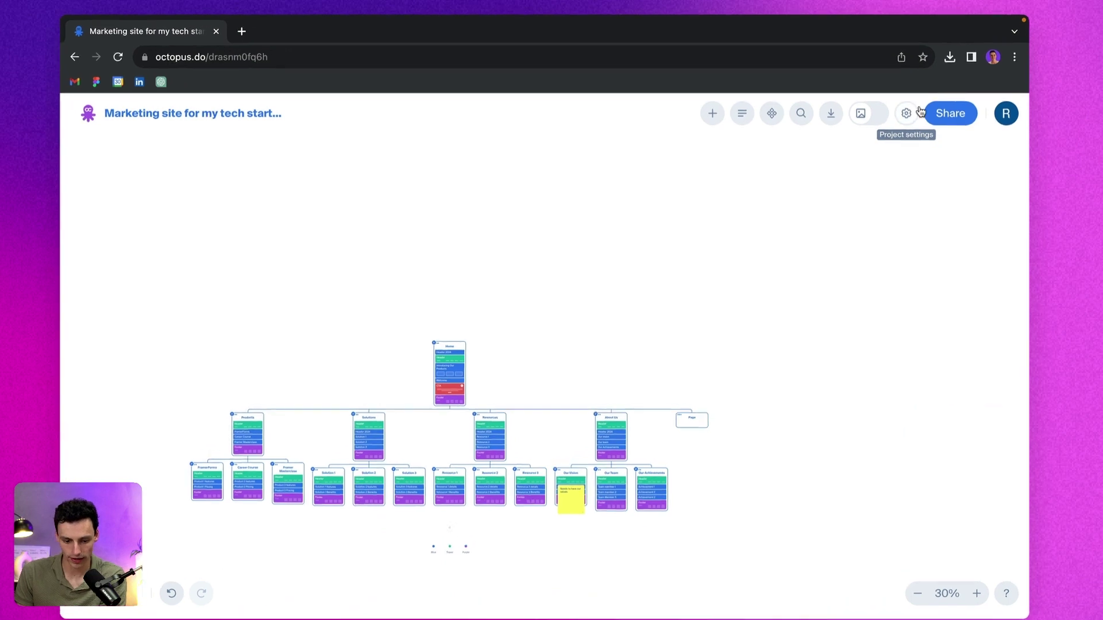
- Copy the project's Read-permission share link, then select the Invite by email field
{"action": "left_click", "coordinate": [944, 110]}
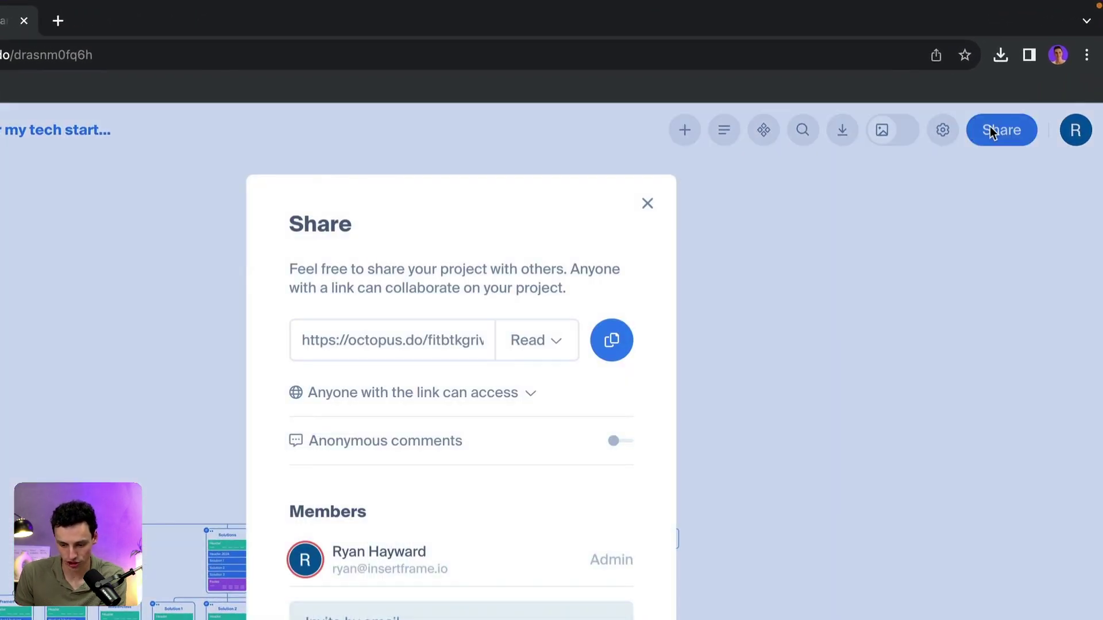
{"action": "left_click", "coordinate": [552, 338]}
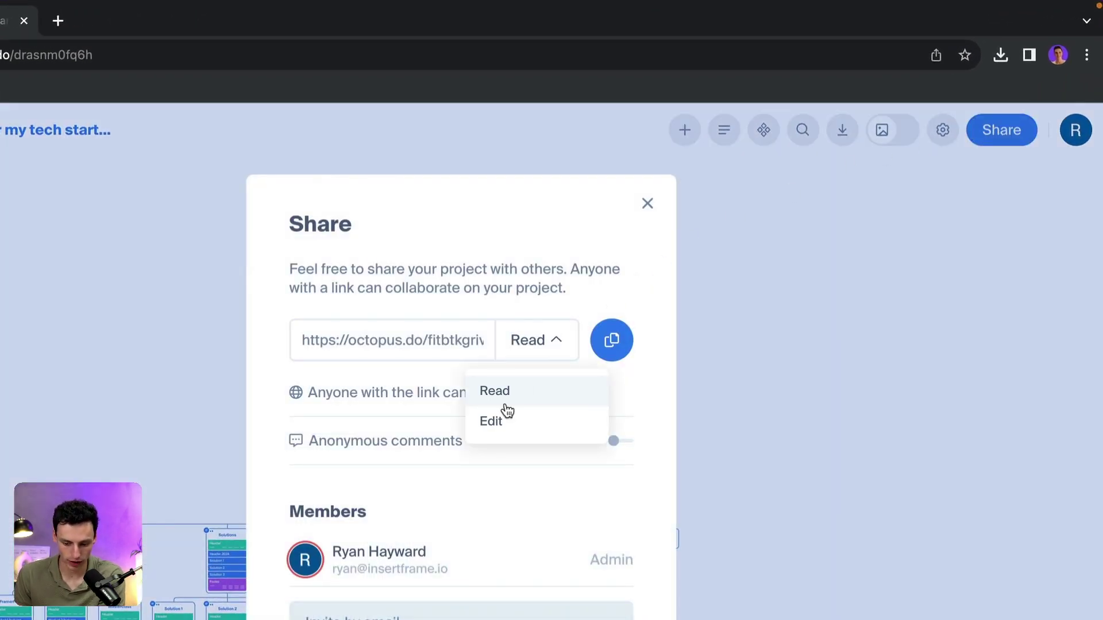
{"action": "left_click", "coordinate": [509, 305]}
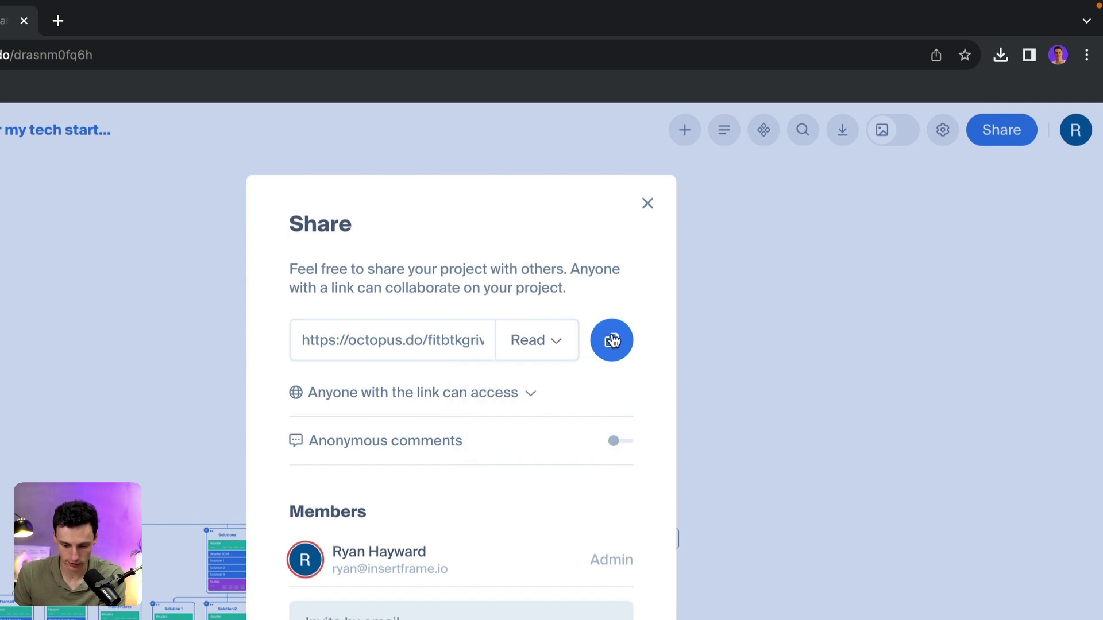
{"action": "left_click", "coordinate": [612, 340]}
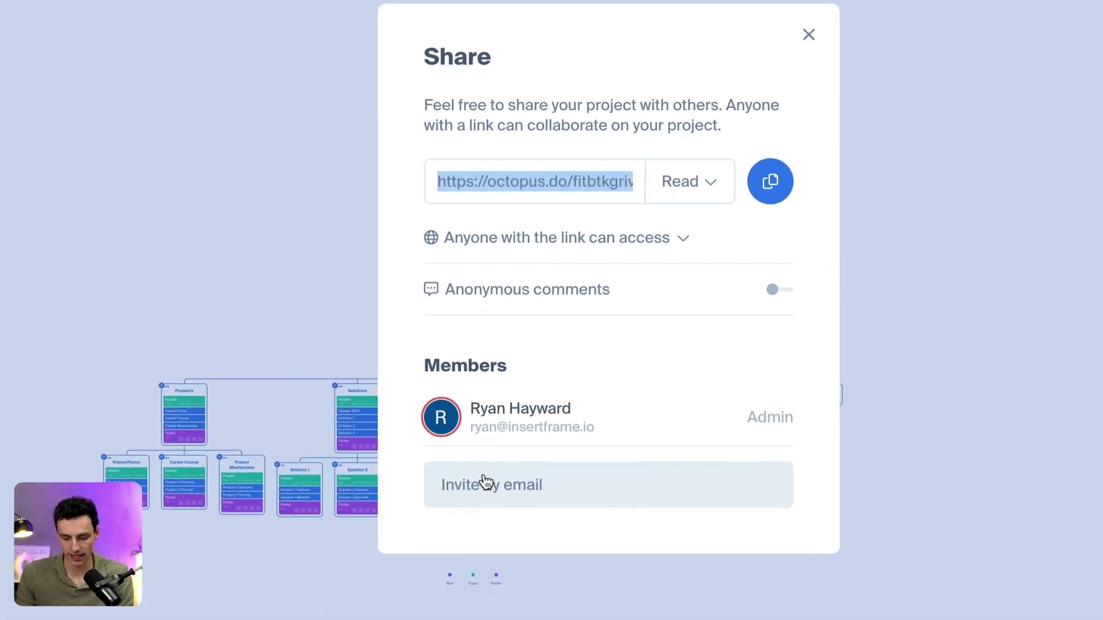
{"action": "left_click", "coordinate": [345, 618]}
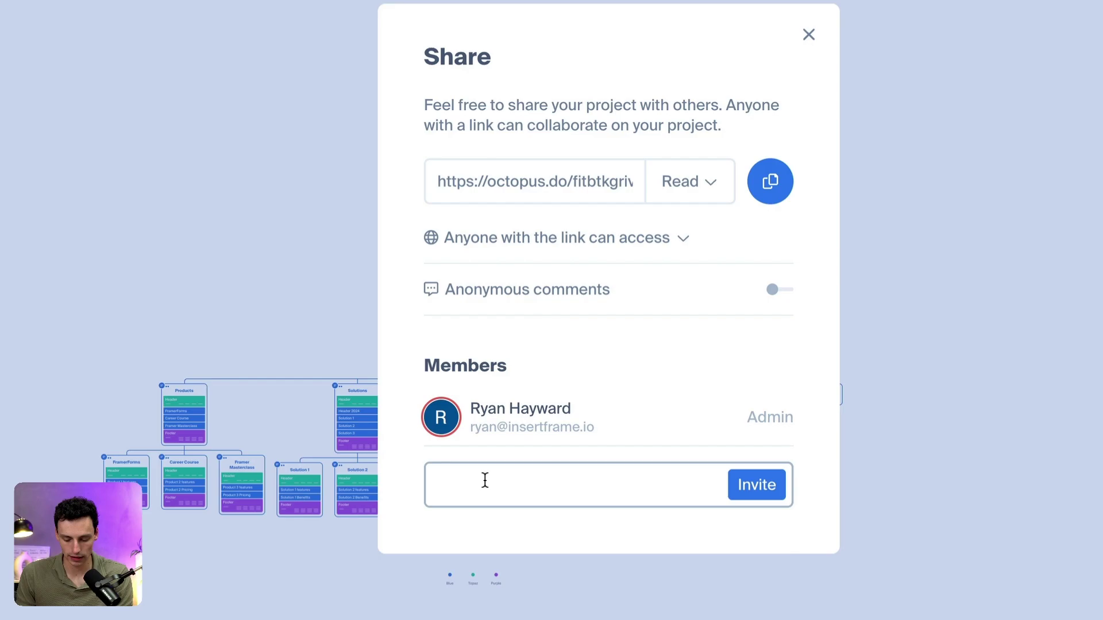